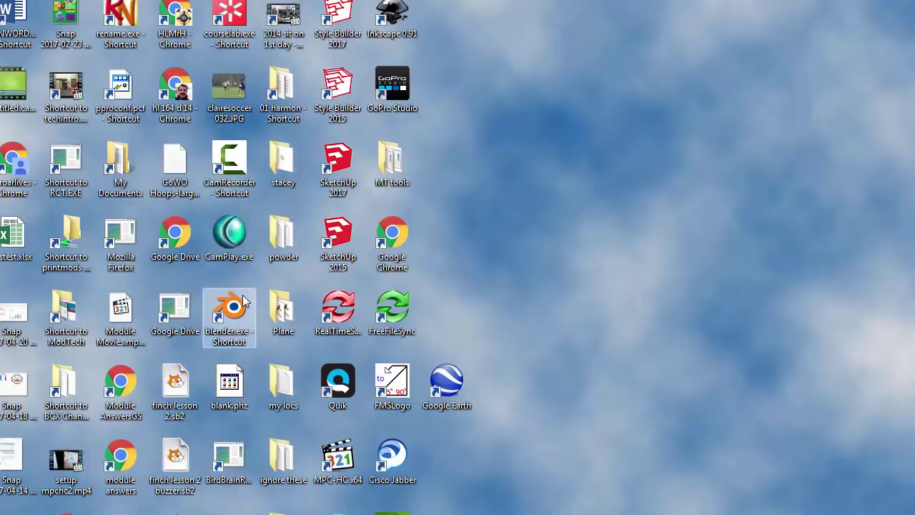
# Open blank.phz from the MT tools folder to start Phun with an empty world
pyautogui.doubleClick(395, 168)
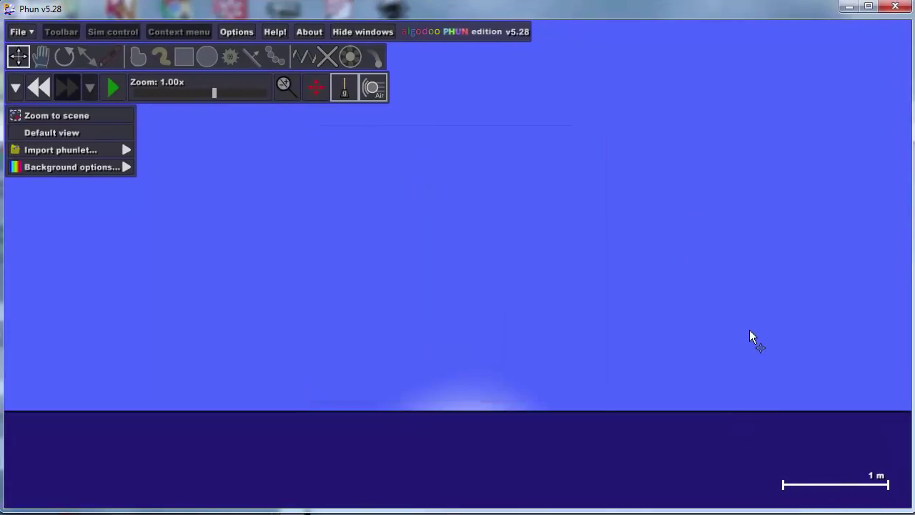
# Zoom out to about 0.22x so a wide stretch of sky and ground shows
pyautogui.scroll(-2, 722, 320)
pyautogui.scroll(-1, 616, 282)
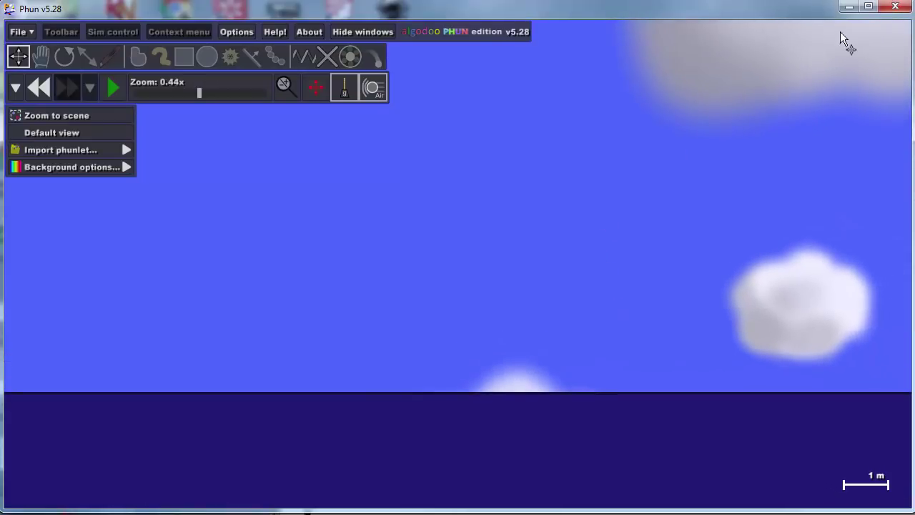
pyautogui.scroll(-2, 381, 244)
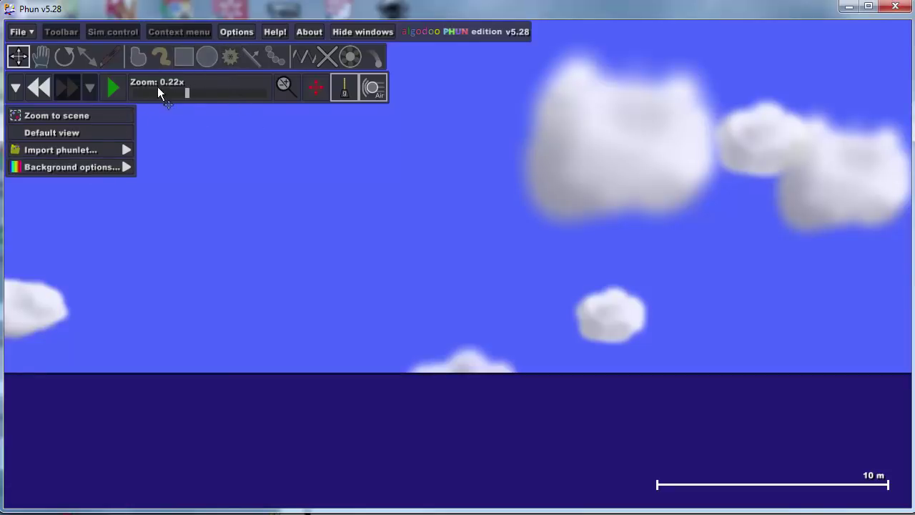
# Draw a long flat green plank and place a clone just above it
pyautogui.click(183, 58)
pyautogui.moveTo(561, 289); pyautogui.dragTo(721, 300)
pyautogui.scroll(3, 717, 306)
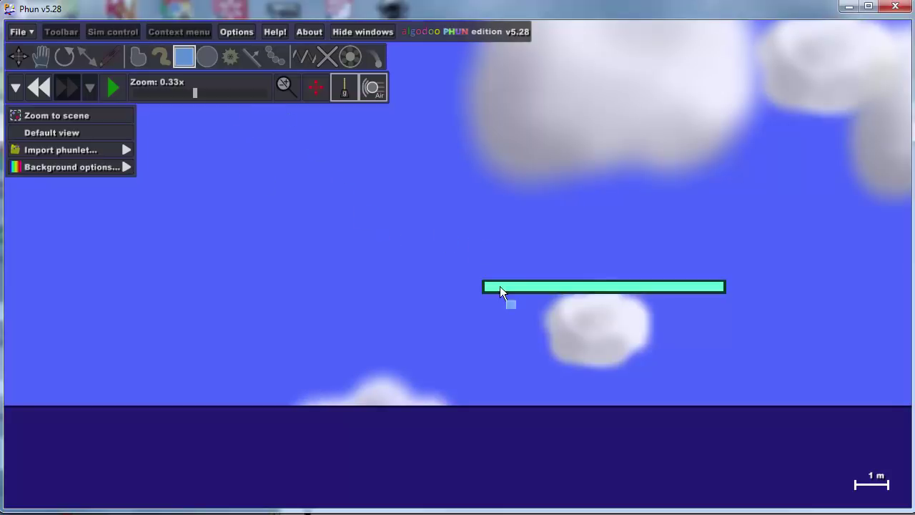
pyautogui.rightClick(503, 285)
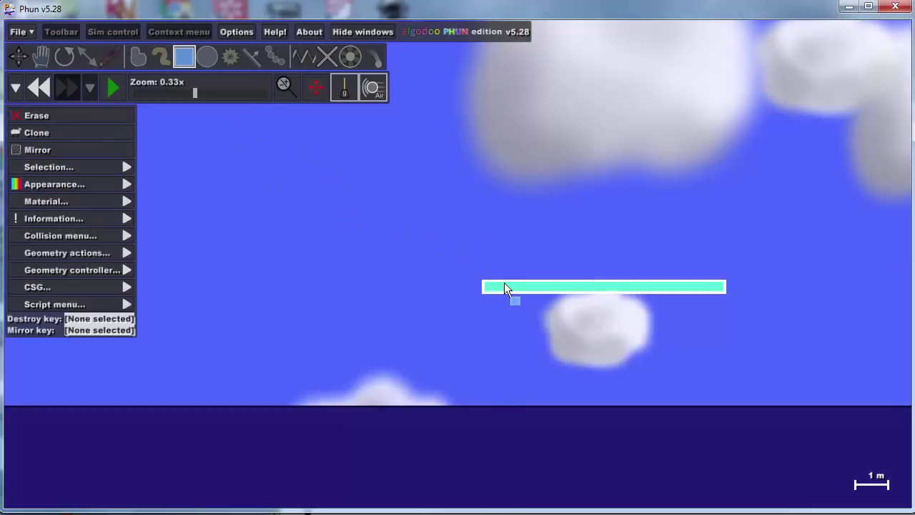
pyautogui.click(74, 132)
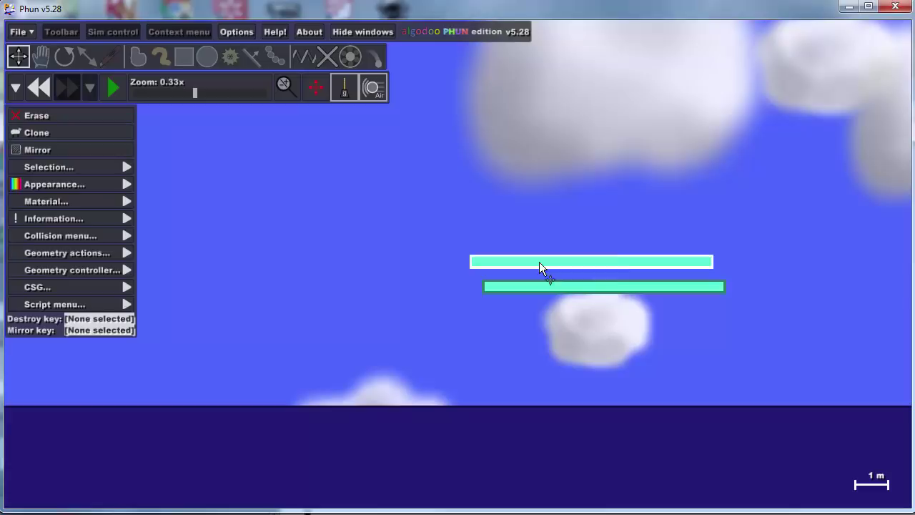
pyautogui.click(549, 245)
# Tilt the upper plank upward and move its left end onto the lower plank
pyautogui.press('b')
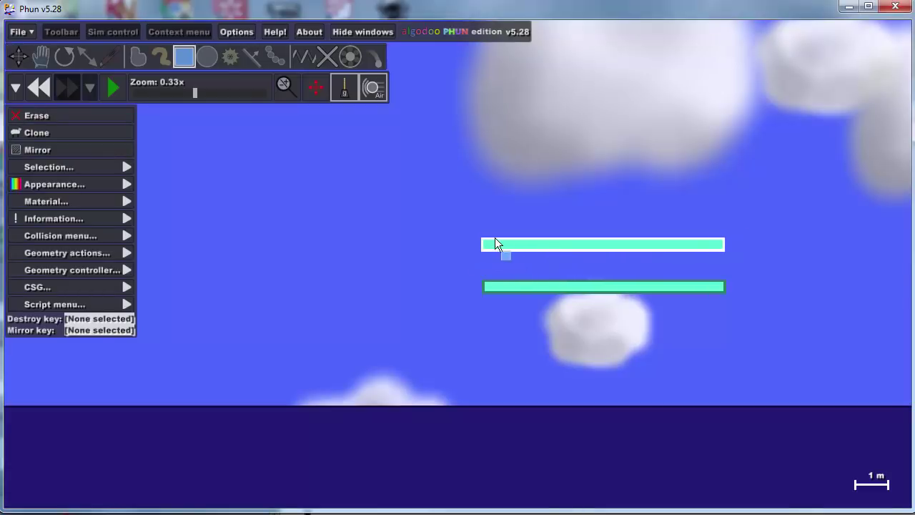
pyautogui.press('r')
pyautogui.moveTo(494, 245); pyautogui.dragTo(292, 346)
pyautogui.press('b')
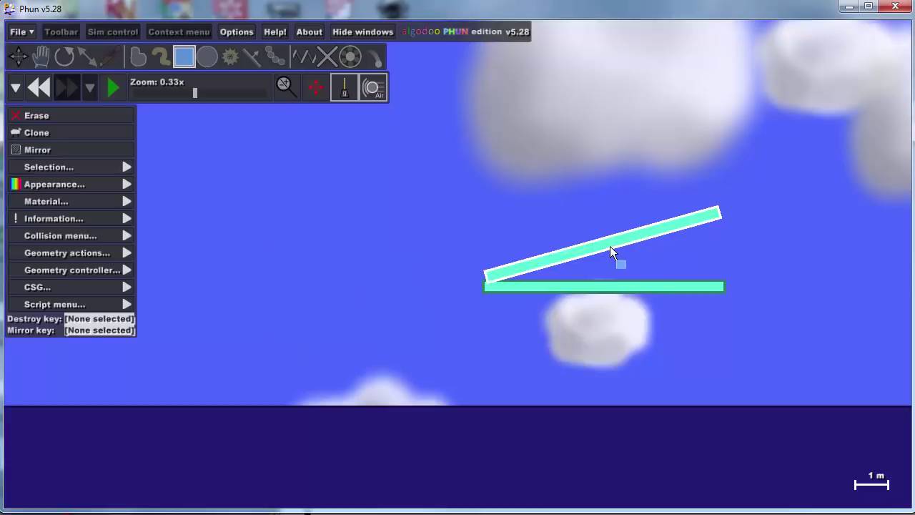
pyautogui.press('m')
pyautogui.moveTo(610, 246)
pyautogui.mouseDown()
pyautogui.moveTo(617, 270)
pyautogui.moveTo(606, 248)
pyautogui.moveTo(604, 258)
pyautogui.moveTo(620, 270)
pyautogui.moveTo(608, 254)
pyautogui.mouseUp()
pyautogui.press('b')
pyautogui.scroll(5, 516, 299)
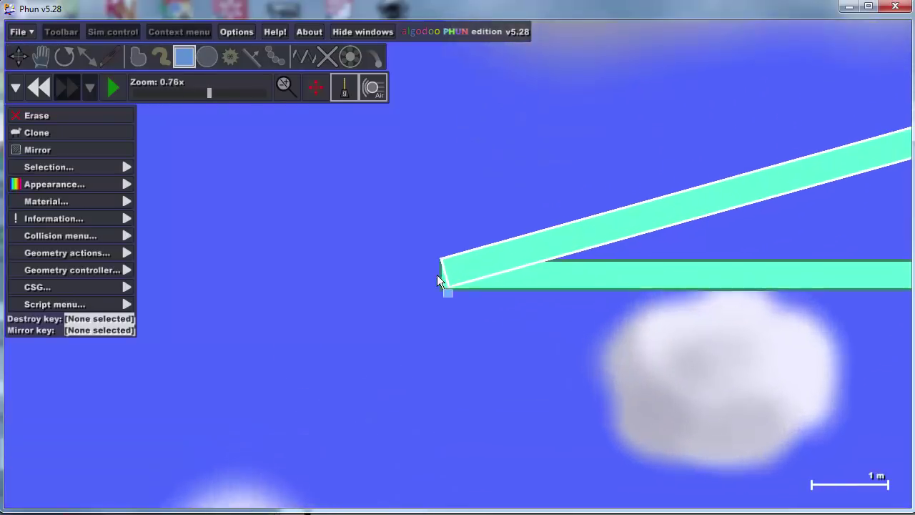
pyautogui.scroll(2, 439, 275)
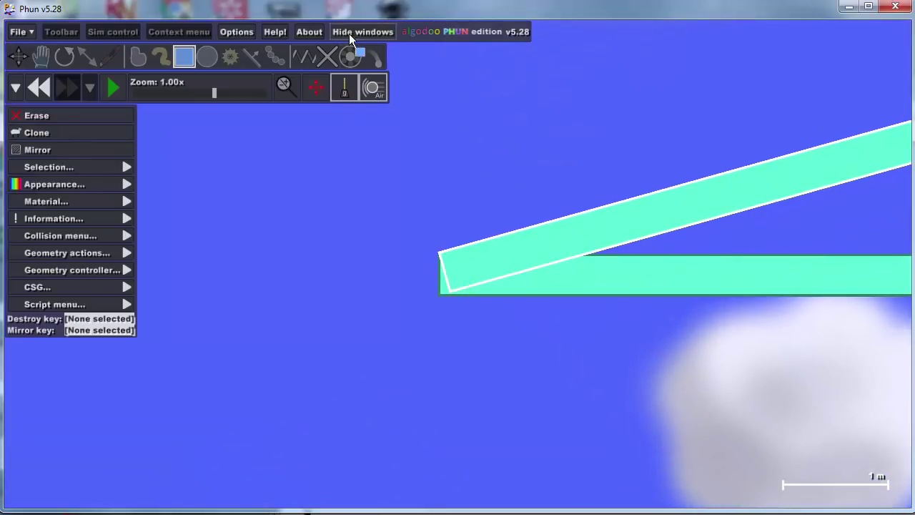
# Hinge the planks' left ends with an axle and pin the flat plank in place
pyautogui.click(348, 59)
pyautogui.scroll(-6, 487, 247)
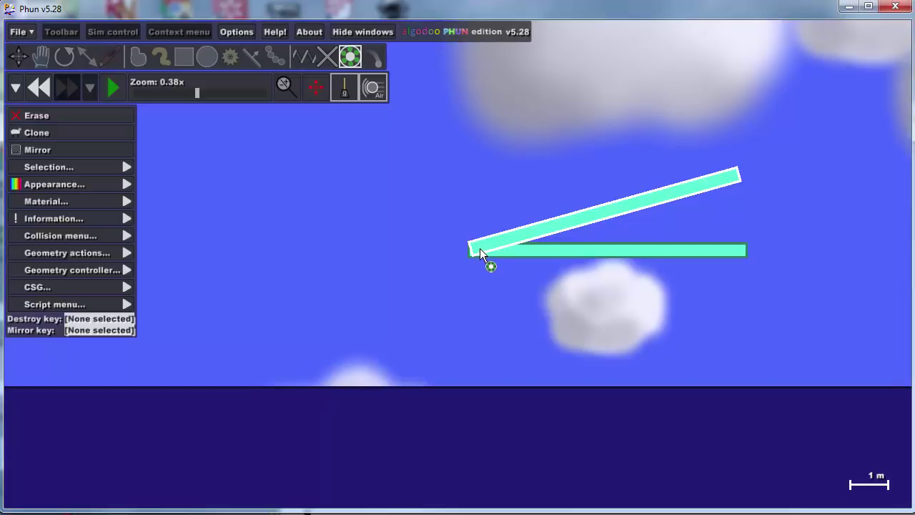
pyautogui.scroll(6, 487, 266)
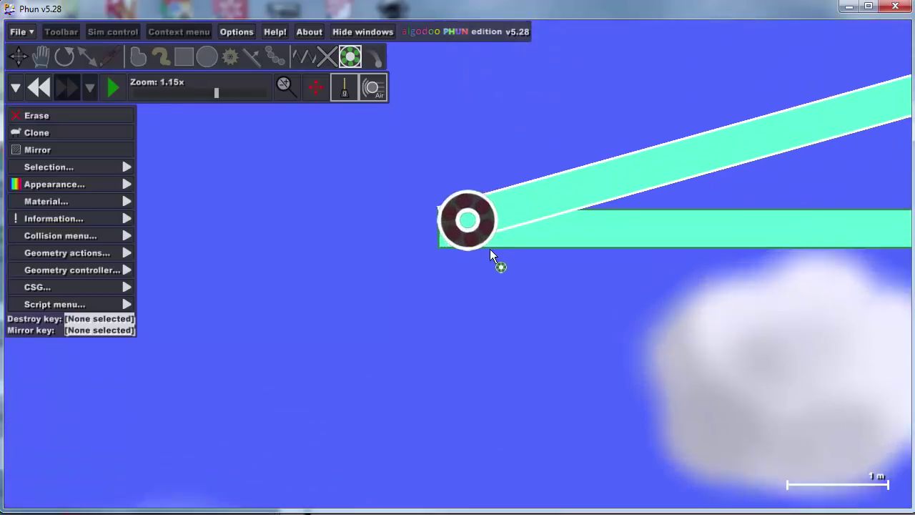
pyautogui.scroll(-4, 486, 231)
pyautogui.scroll(-2, 486, 229)
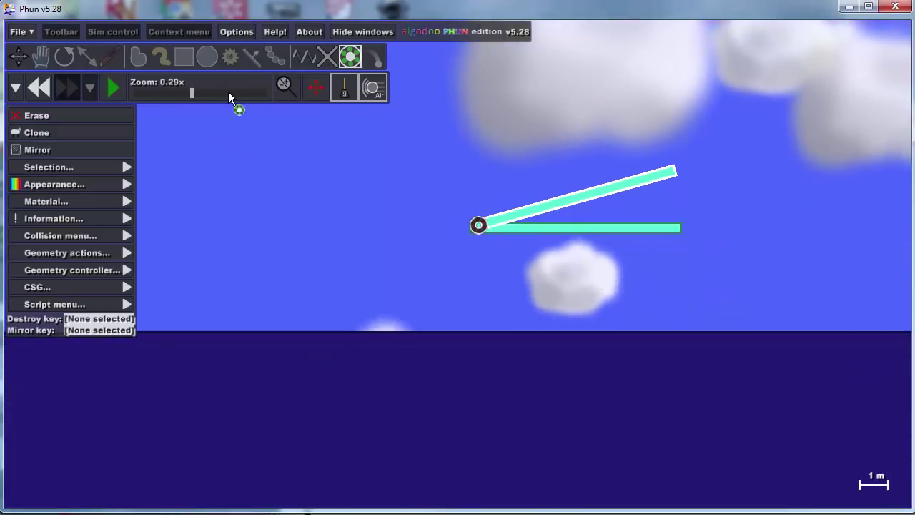
pyautogui.scroll(8, 772, 332)
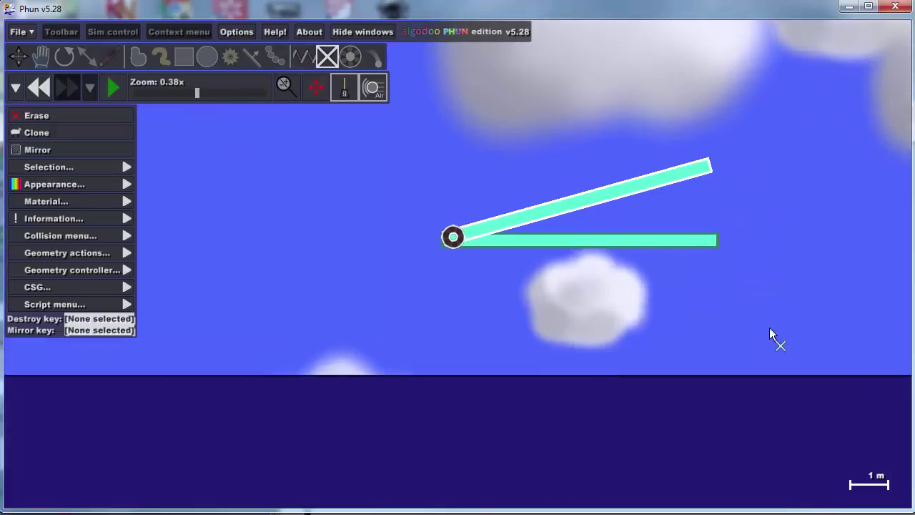
pyautogui.scroll(-7, 640, 209)
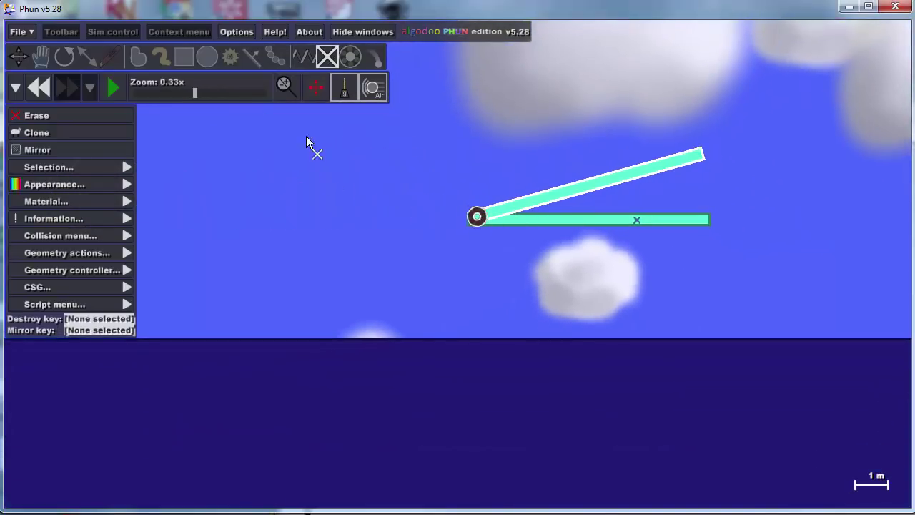
# Draw an upright purple strut between the planks and fix it to both, removing an extra fixing point
pyautogui.click(185, 62)
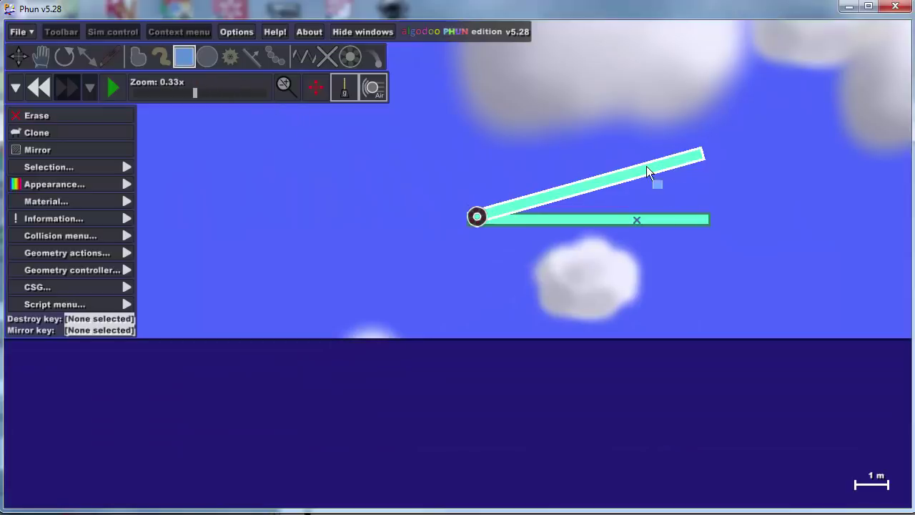
pyautogui.moveTo(612, 188); pyautogui.dragTo(617, 228)
pyautogui.scroll(-1, 617, 228)
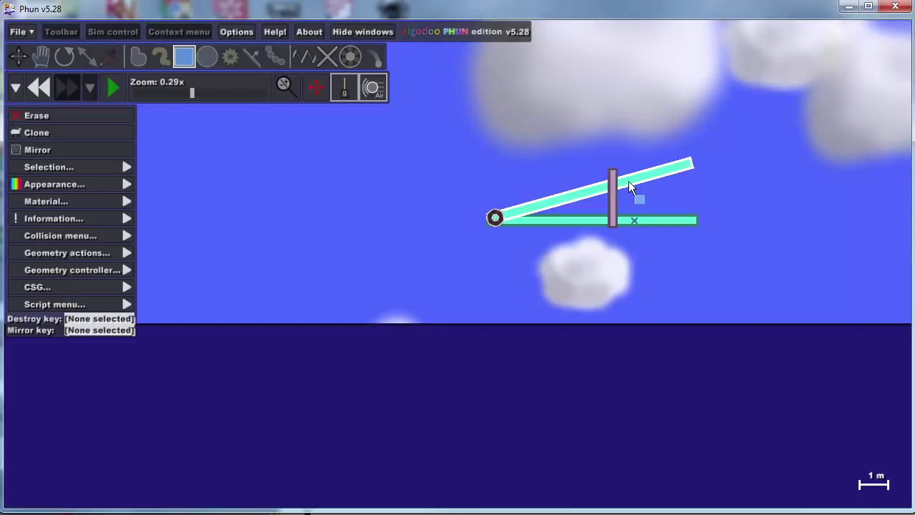
pyautogui.scroll(4, 628, 181)
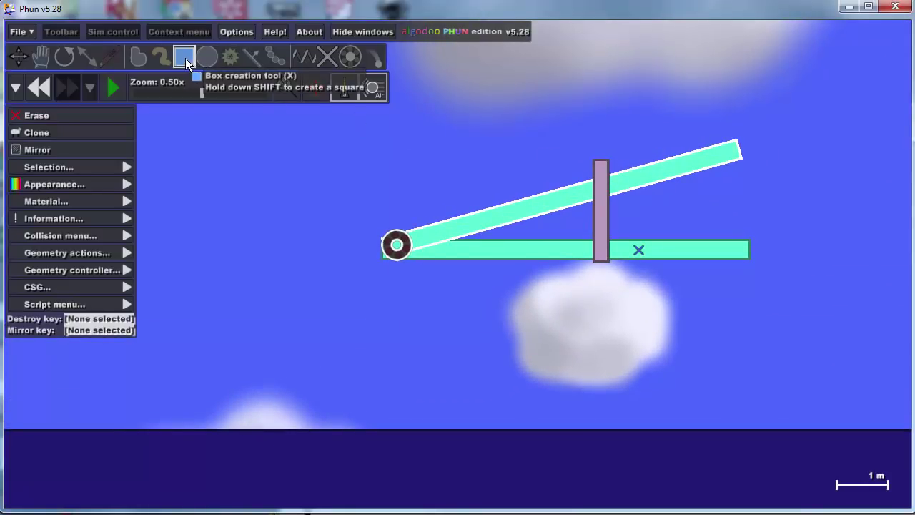
pyautogui.click(329, 57)
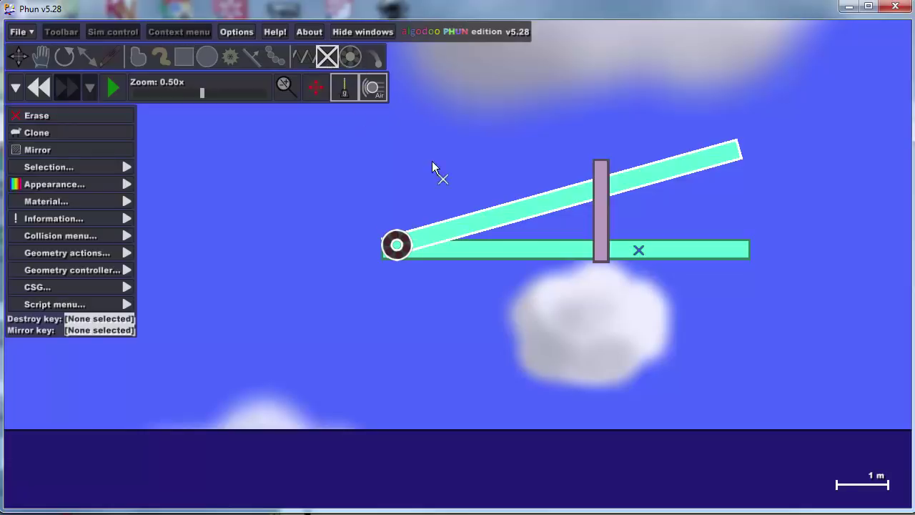
pyautogui.scroll(4, 486, 189)
pyautogui.click(686, 305)
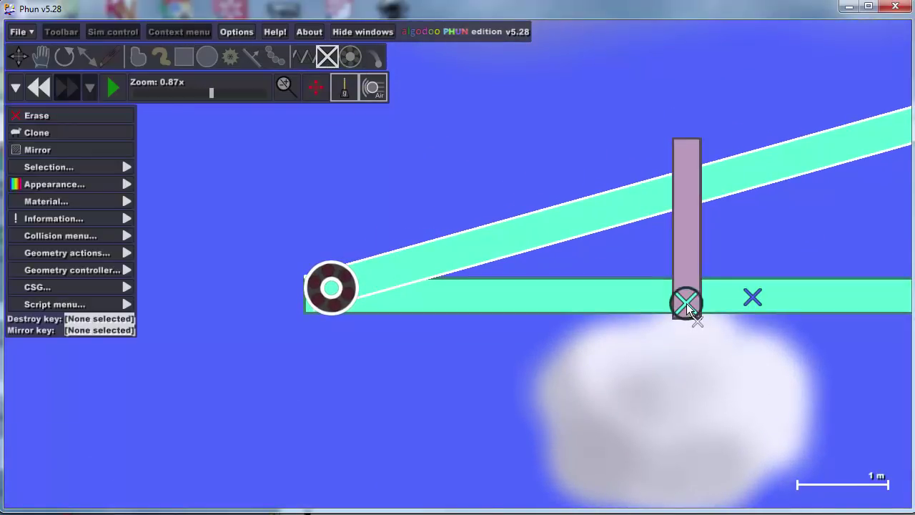
pyautogui.click(687, 184)
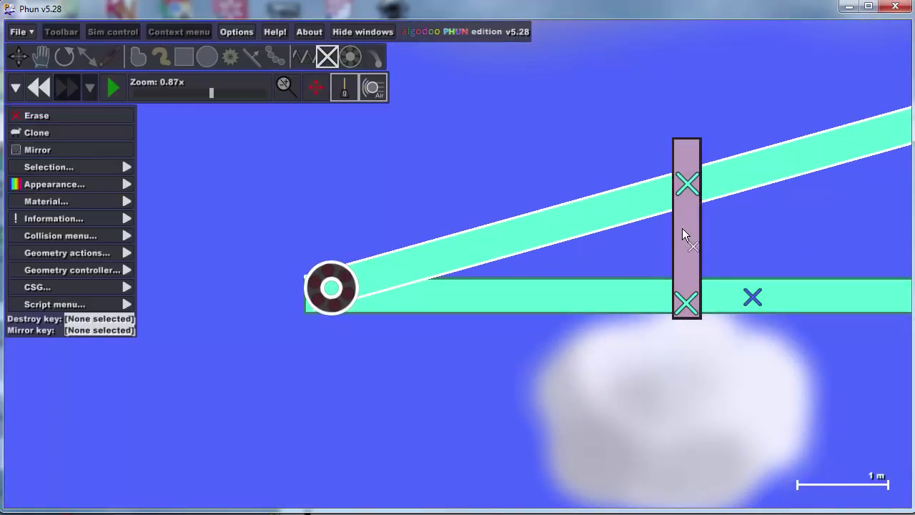
pyautogui.click(682, 229)
pyautogui.click(686, 235)
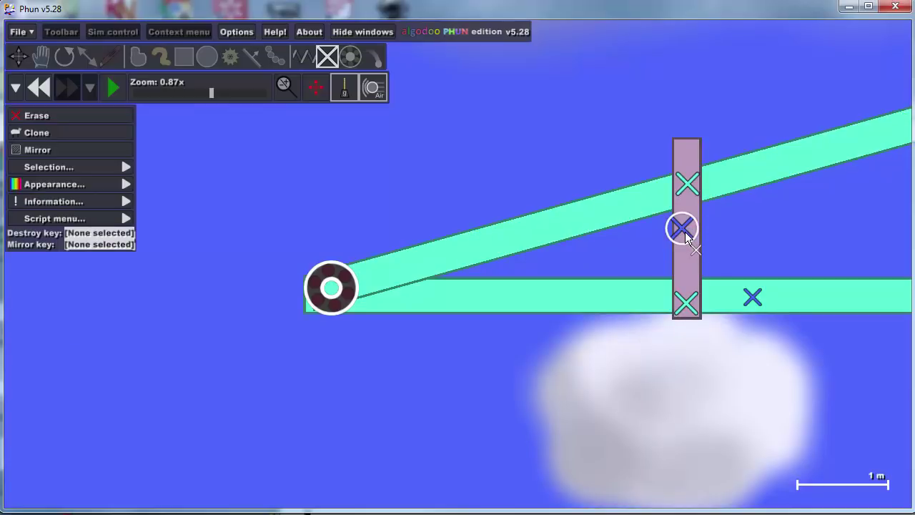
pyautogui.press('Delete')
# Set the strut's destroy key to F
pyautogui.click(684, 231)
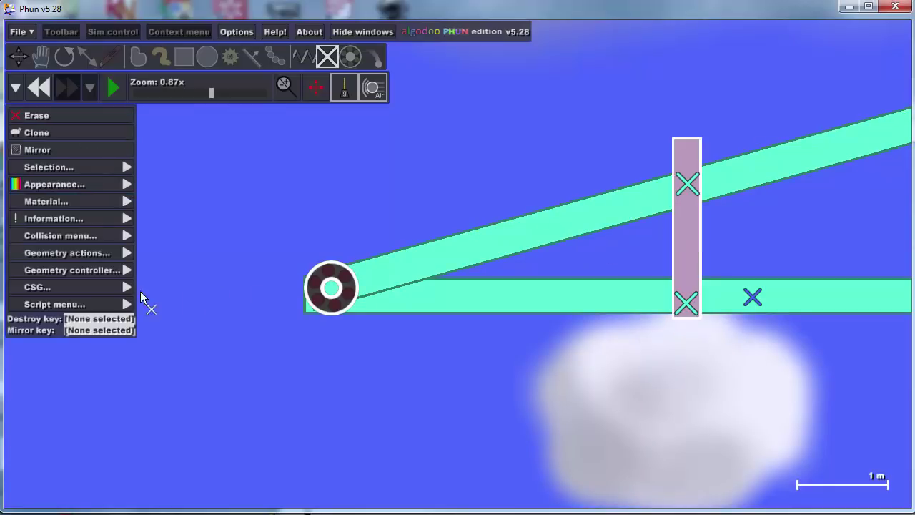
pyautogui.moveTo(69, 270)
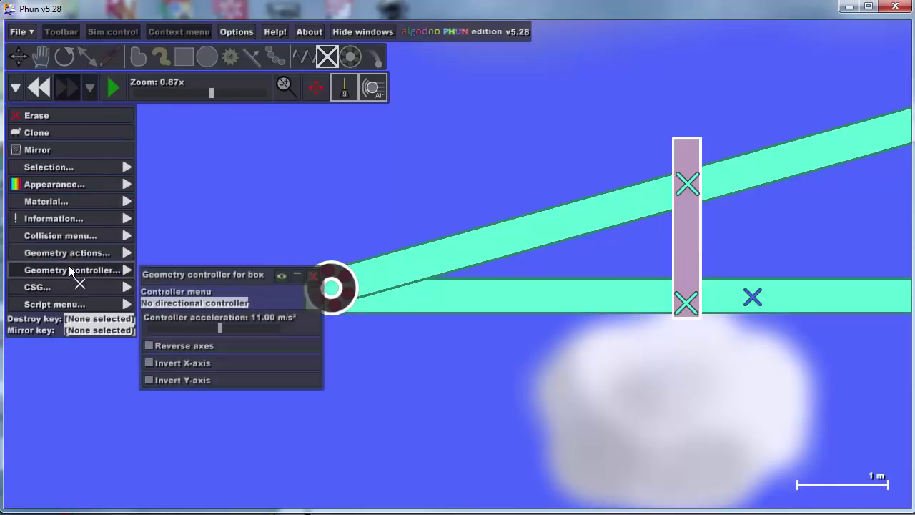
pyautogui.click(78, 319)
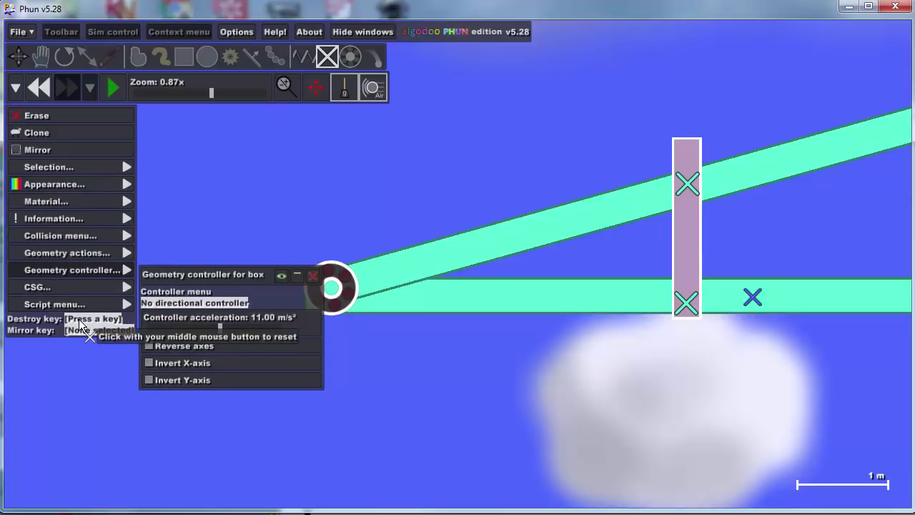
pyautogui.press('f')
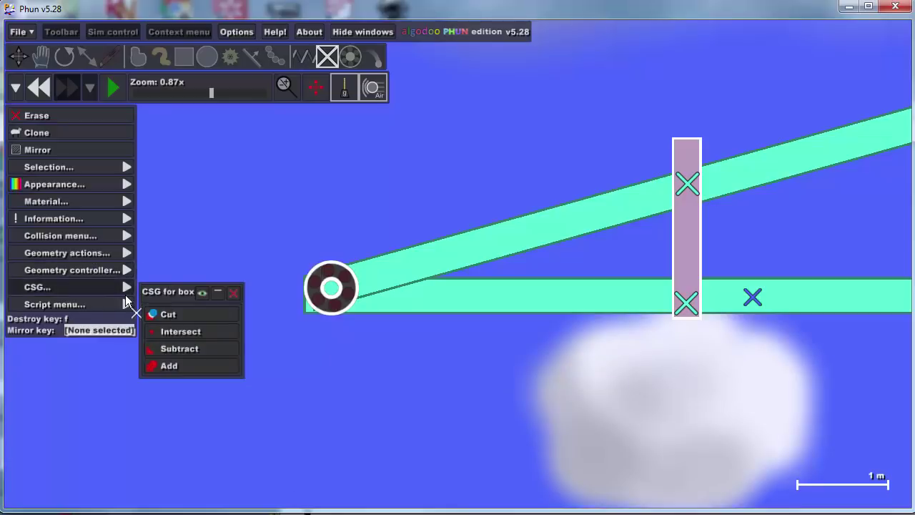
pyautogui.moveTo(90, 253)
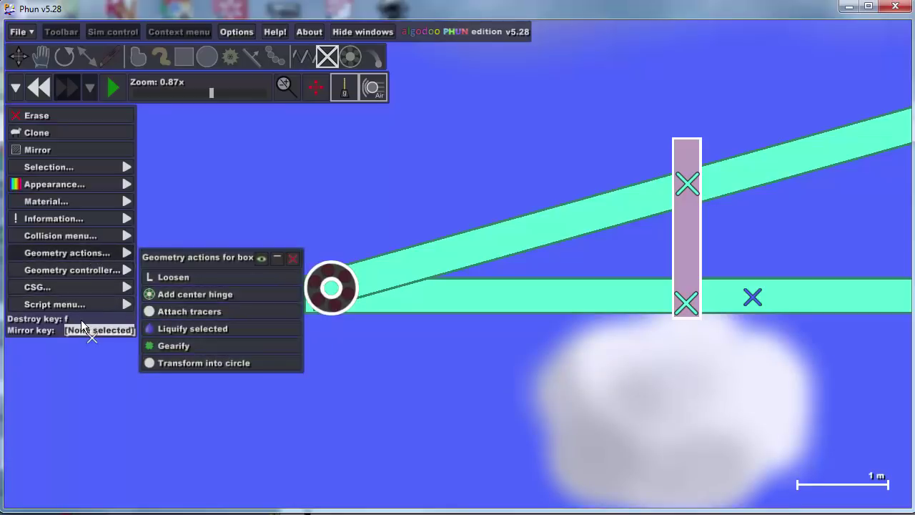
pyautogui.scroll(-5, 527, 285)
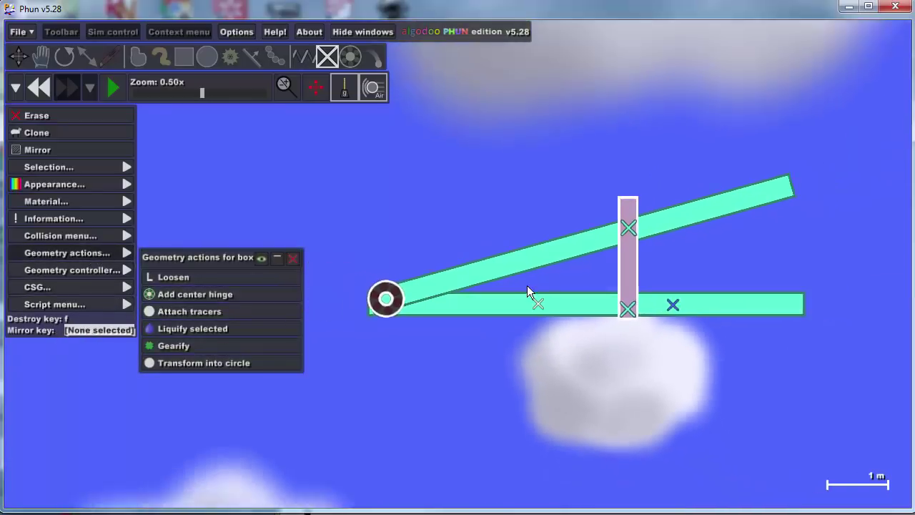
# Spring the tilted plank's right end to the bottom plank, strength 1.000, target length 5.70 m
pyautogui.click(303, 57)
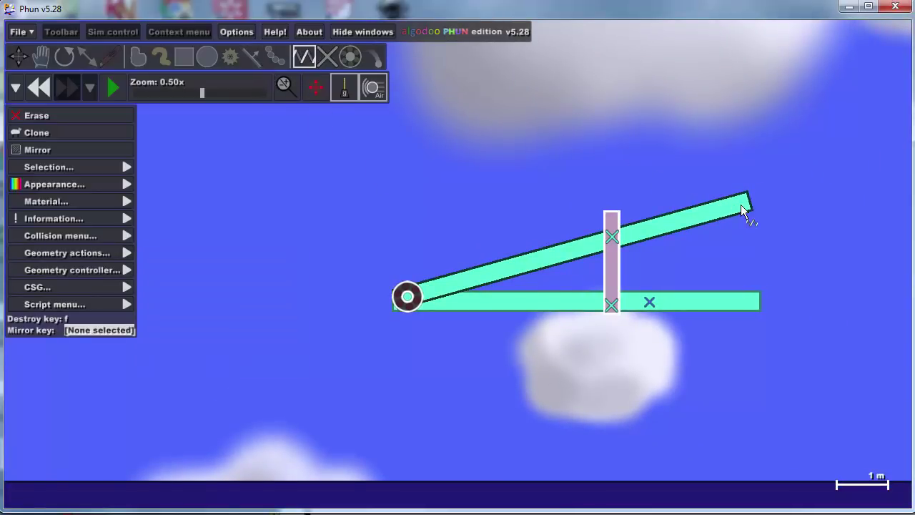
pyautogui.moveTo(741, 204); pyautogui.dragTo(744, 303)
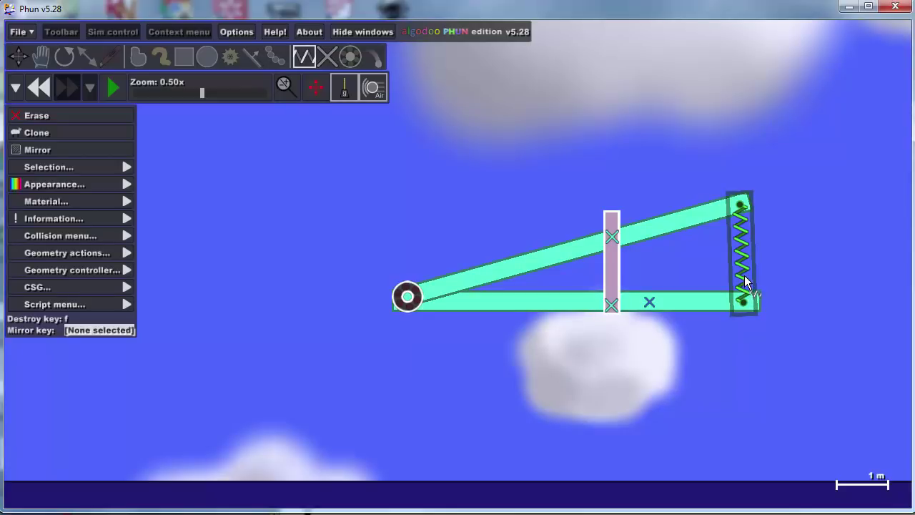
pyautogui.click(744, 275)
pyautogui.moveTo(49, 199)
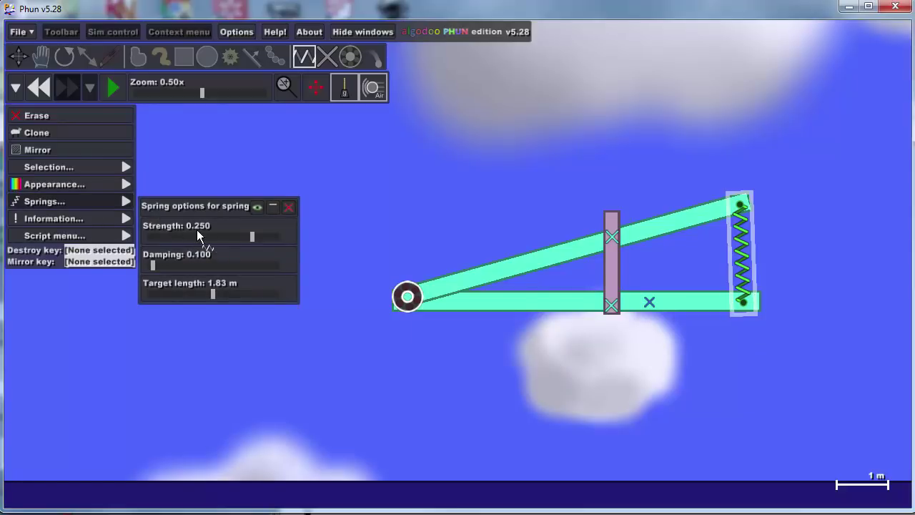
pyautogui.moveTo(251, 236); pyautogui.dragTo(281, 240)
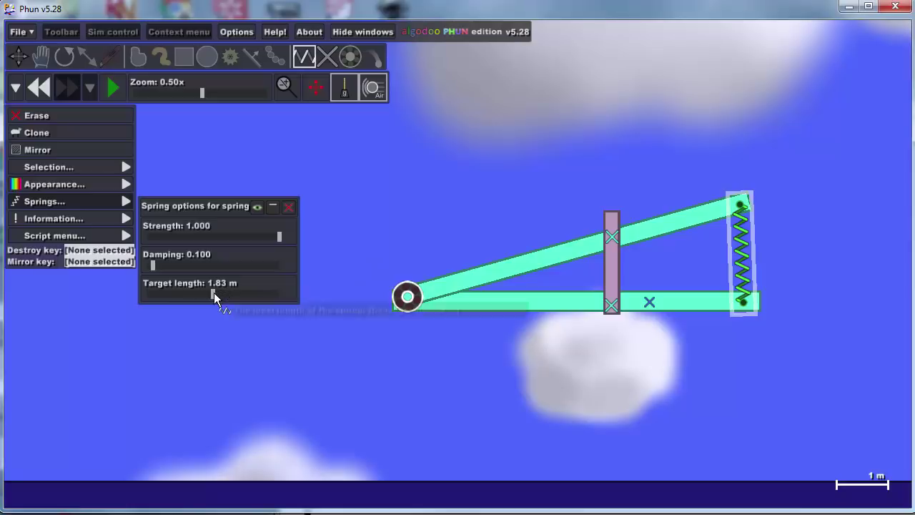
pyautogui.moveTo(214, 292); pyautogui.dragTo(246, 296)
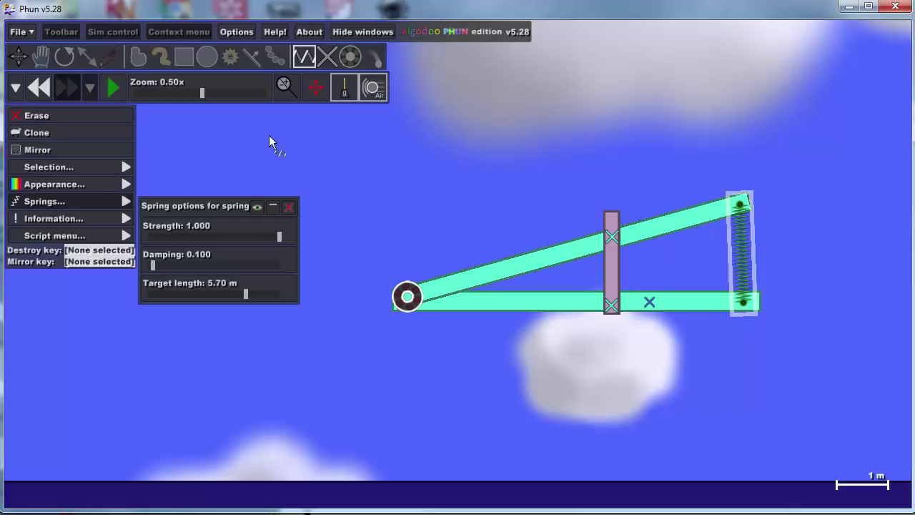
# With the Multi-draw brush, paint a bump midway on the tilted beam and a tall fin at its spring end
pyautogui.click(184, 58)
pyautogui.scroll(3, 645, 194)
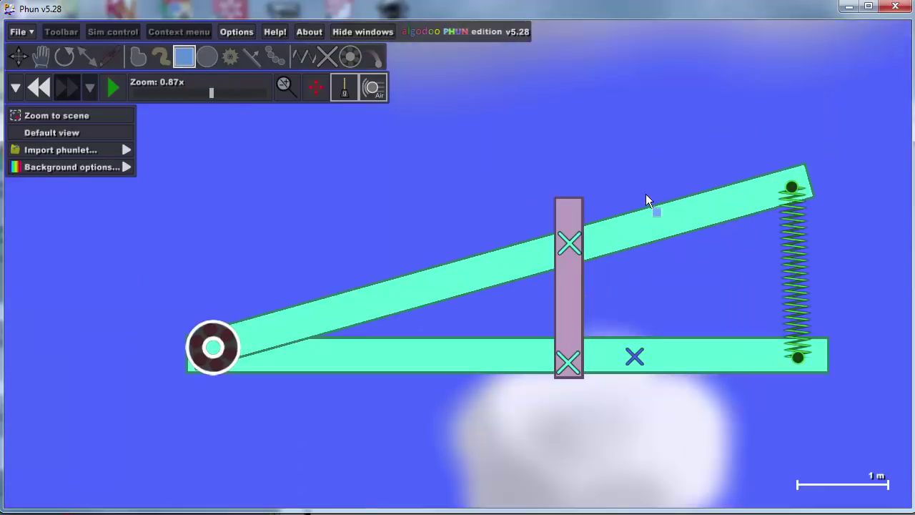
pyautogui.click(162, 58)
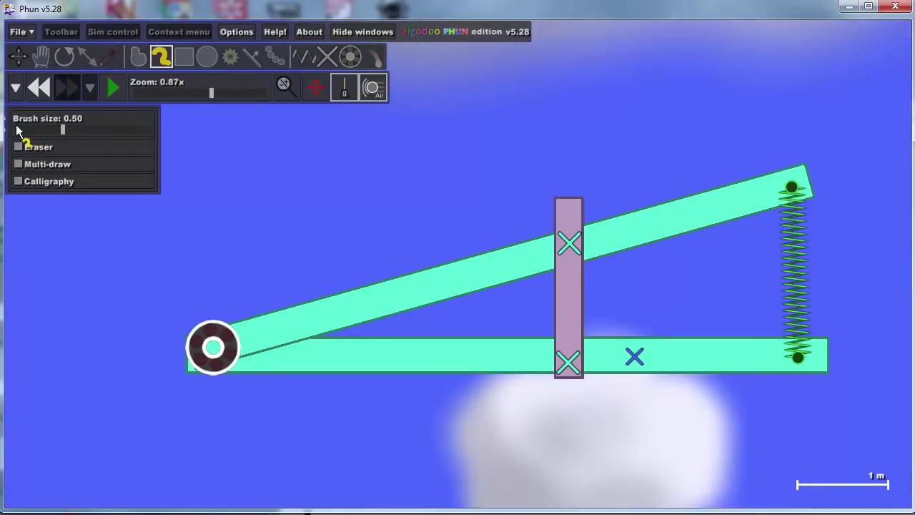
pyautogui.click(21, 166)
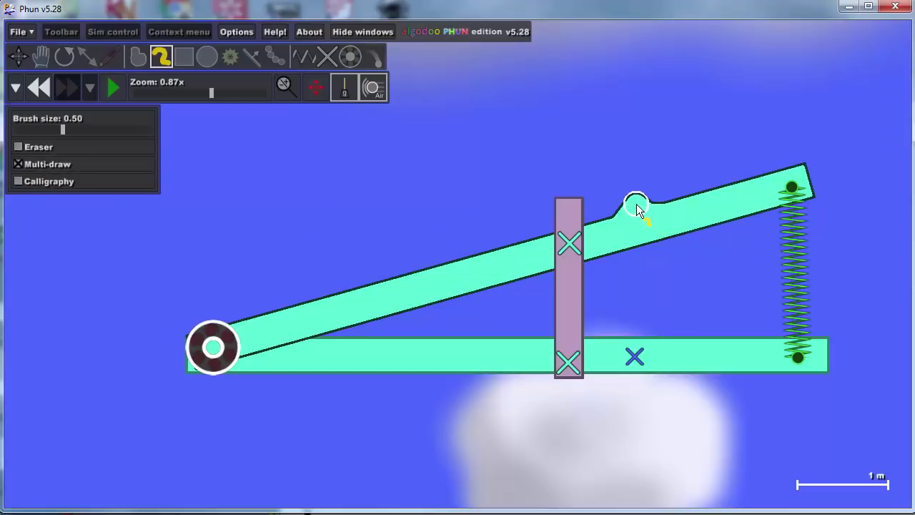
pyautogui.moveTo(624, 189); pyautogui.dragTo(623, 185)
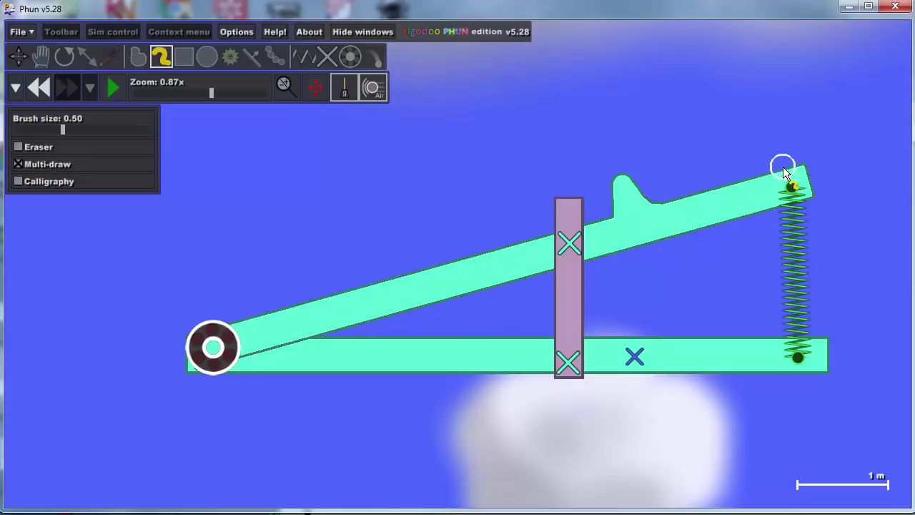
pyautogui.moveTo(797, 170); pyautogui.dragTo(794, 139)
# Draw four balls of different sizes and colours above the tilted beam's raised end
pyautogui.click(208, 57)
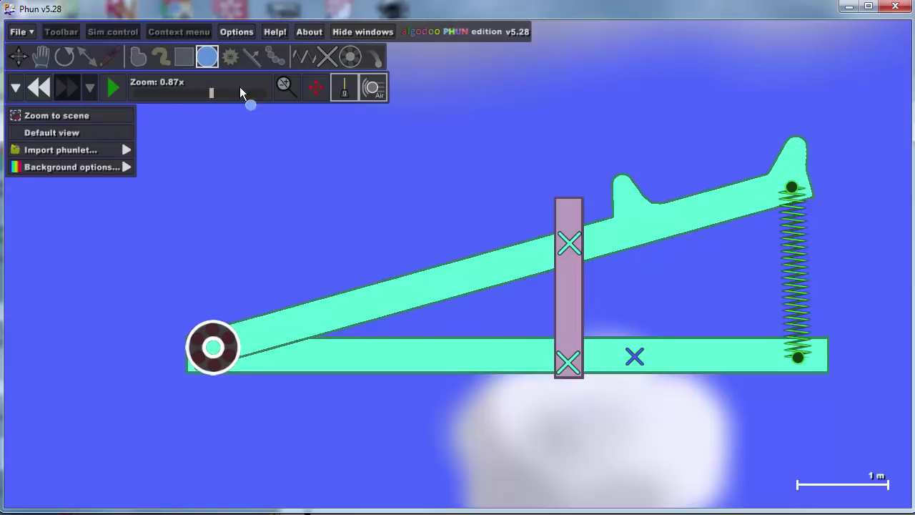
pyautogui.moveTo(717, 95); pyautogui.dragTo(709, 108)
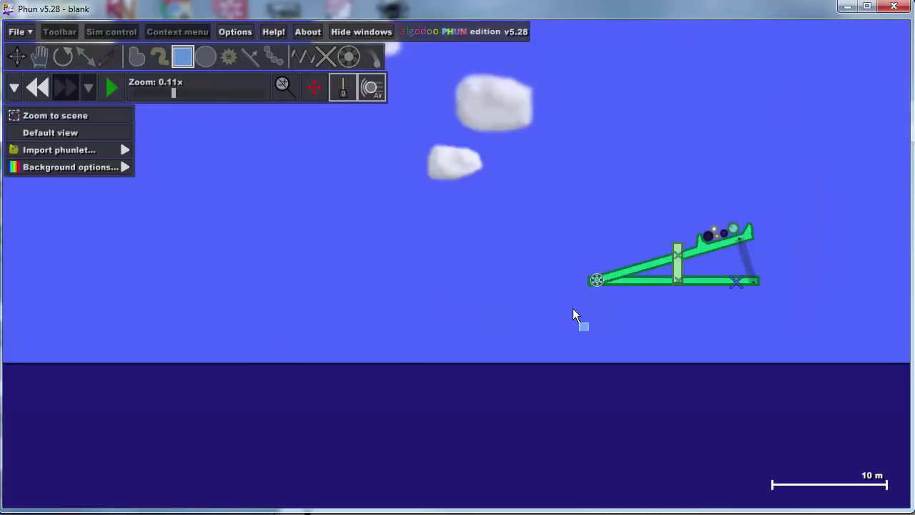
# Test-launch the catapult, then rewind so the balls rest loaded on the tilted bar
pyautogui.press('f')
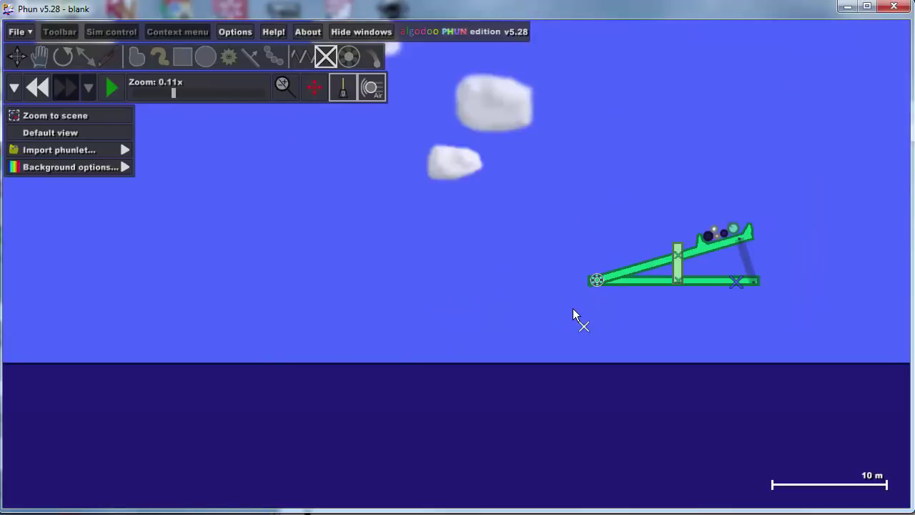
pyautogui.click(109, 87)
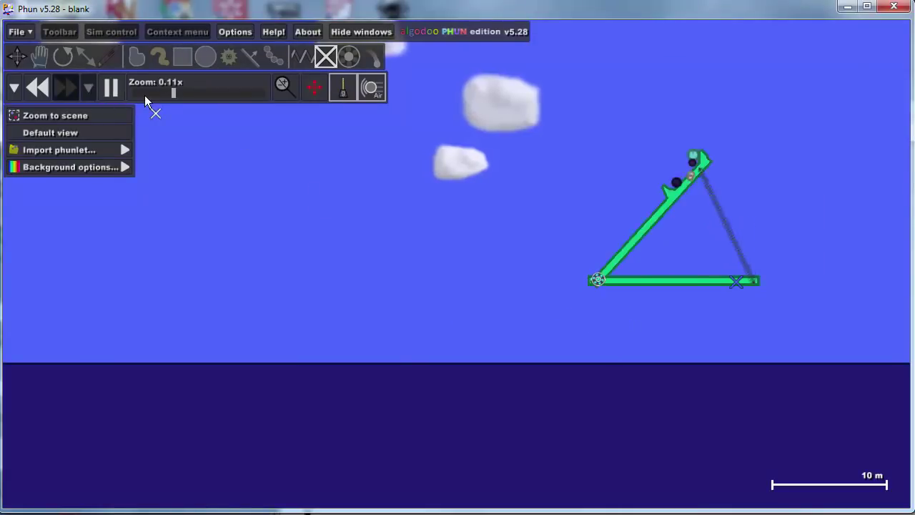
pyautogui.scroll(-1, 244, 266)
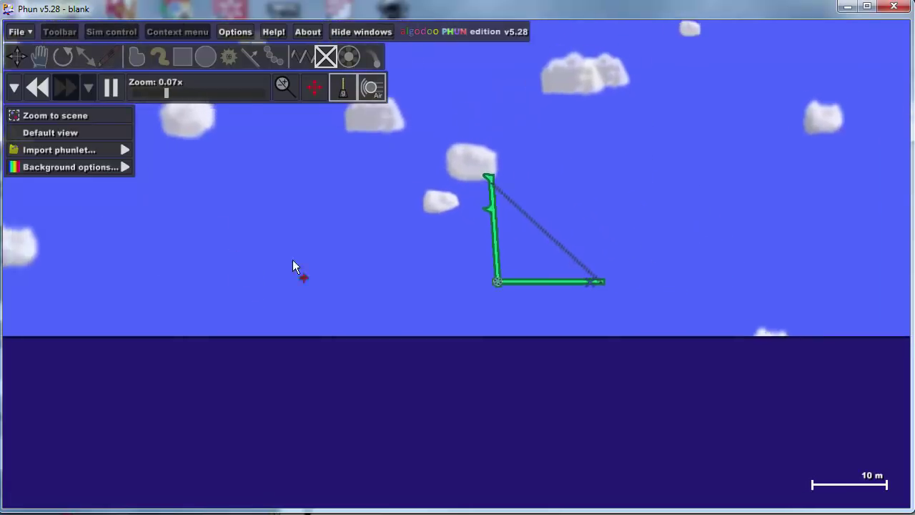
pyautogui.click(33, 87)
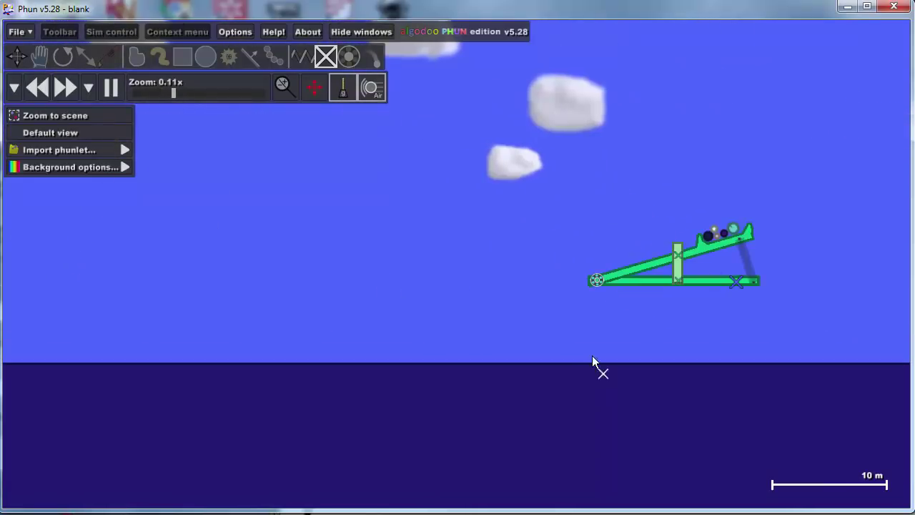
pyautogui.scroll(1, 742, 189)
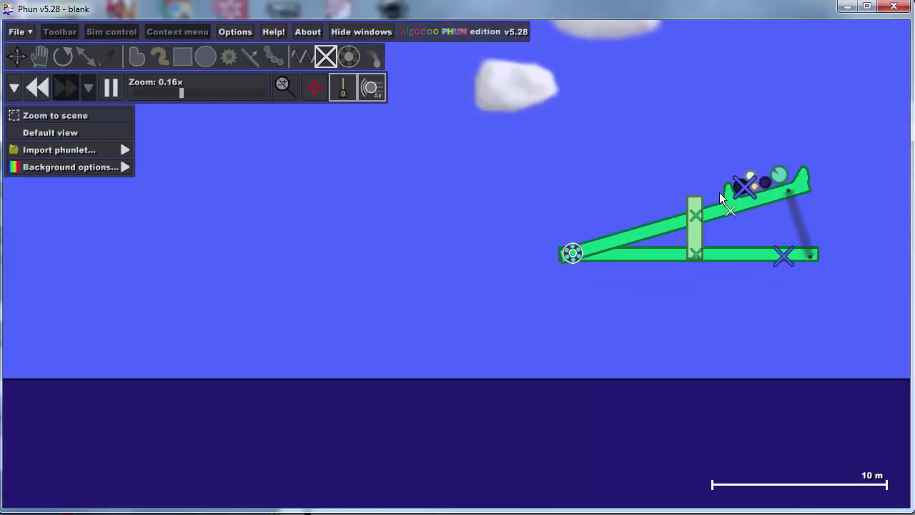
pyautogui.click(743, 187)
pyautogui.click(736, 169)
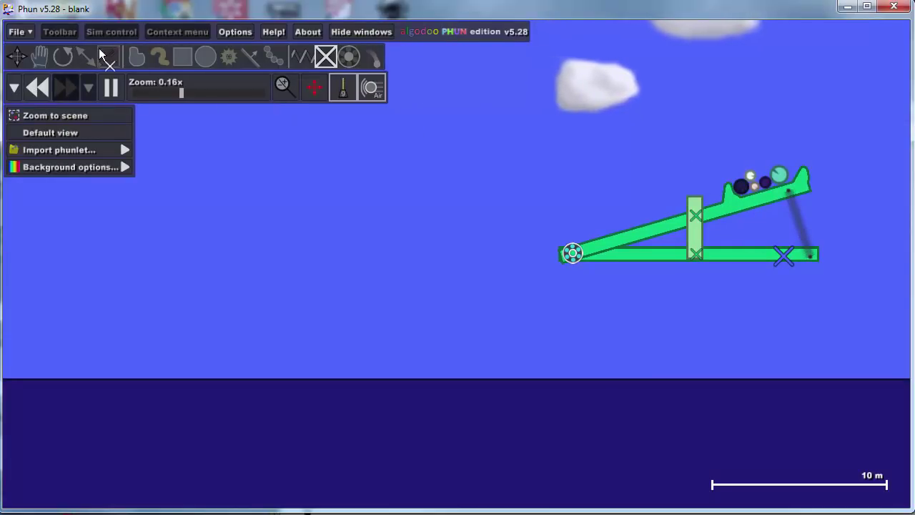
# Check the dark ball's selection and collision options and pause the simulation
pyautogui.click(17, 56)
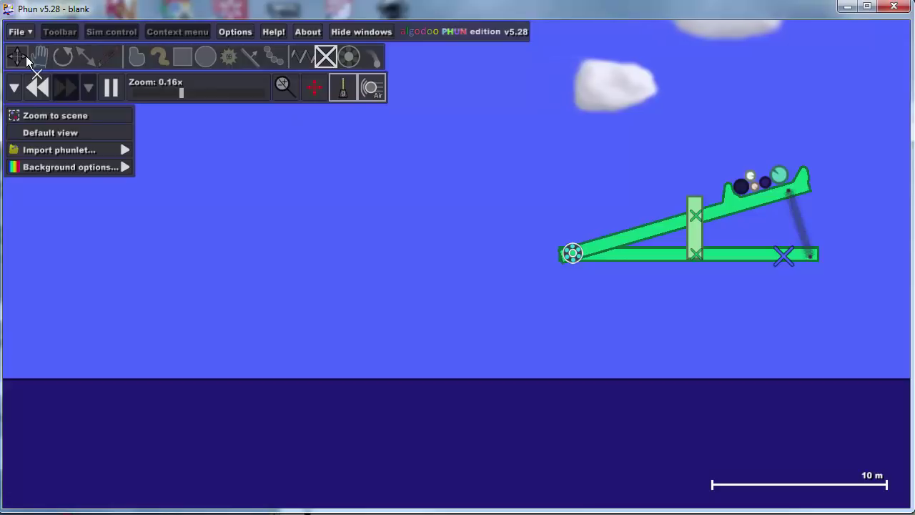
pyautogui.click(744, 183)
pyautogui.click(74, 168)
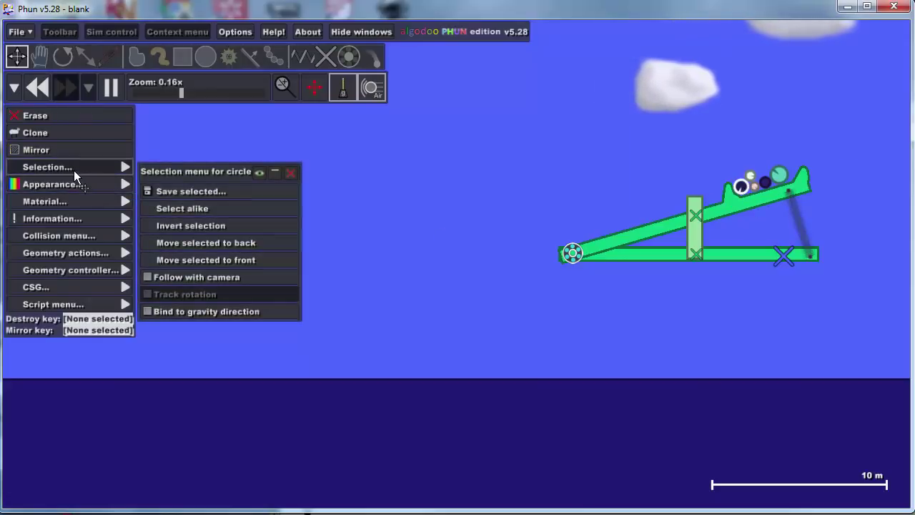
pyautogui.click(291, 173)
pyautogui.scroll(-2, 393, 368)
pyautogui.moveTo(485, 361); pyautogui.dragTo(688, 372)
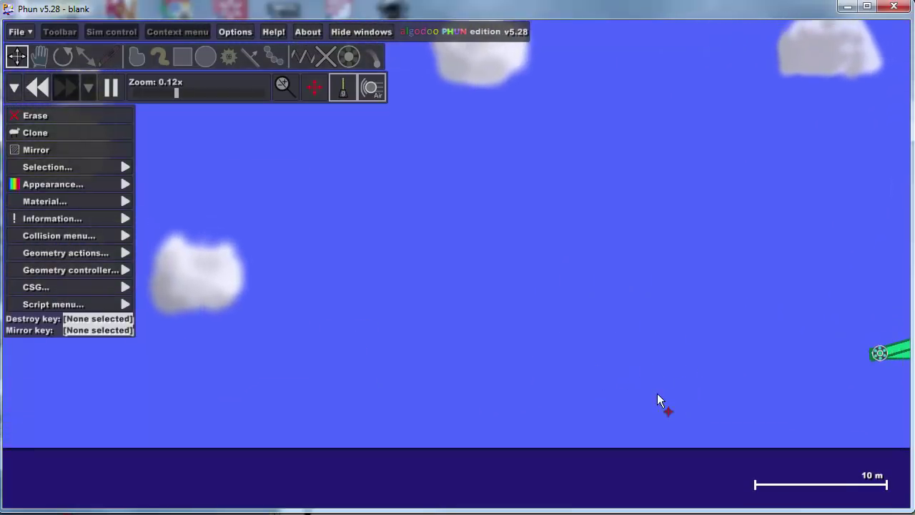
pyautogui.click(113, 94)
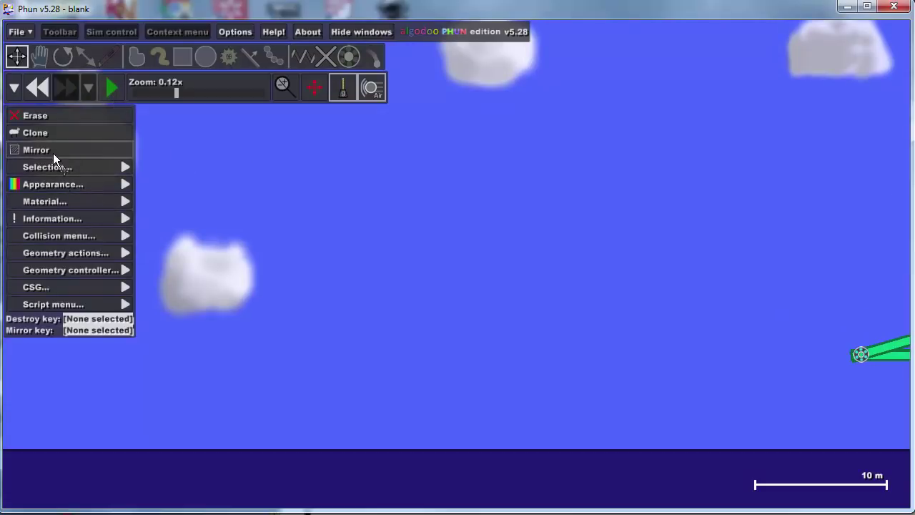
pyautogui.click(64, 234)
# Import the wall starter.phz phunlet and set its brick wall on the ground
pyautogui.rightClick(224, 184)
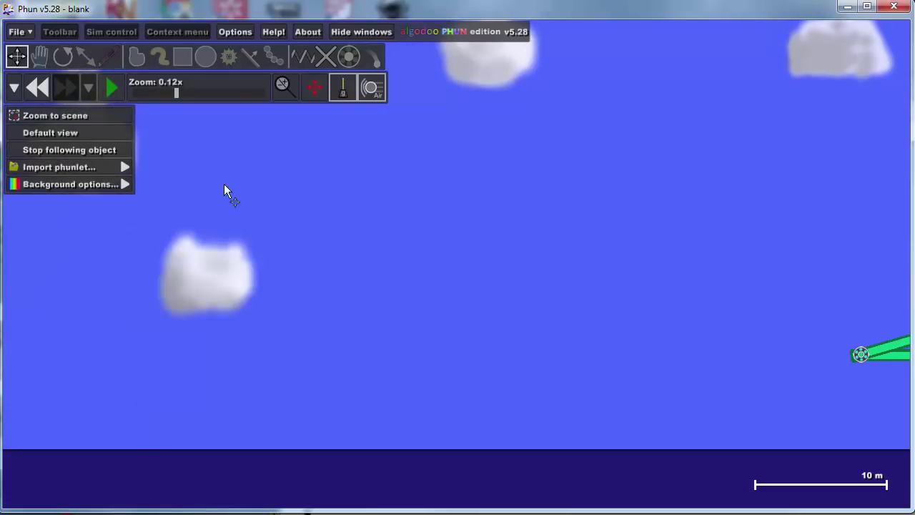
pyautogui.click(79, 170)
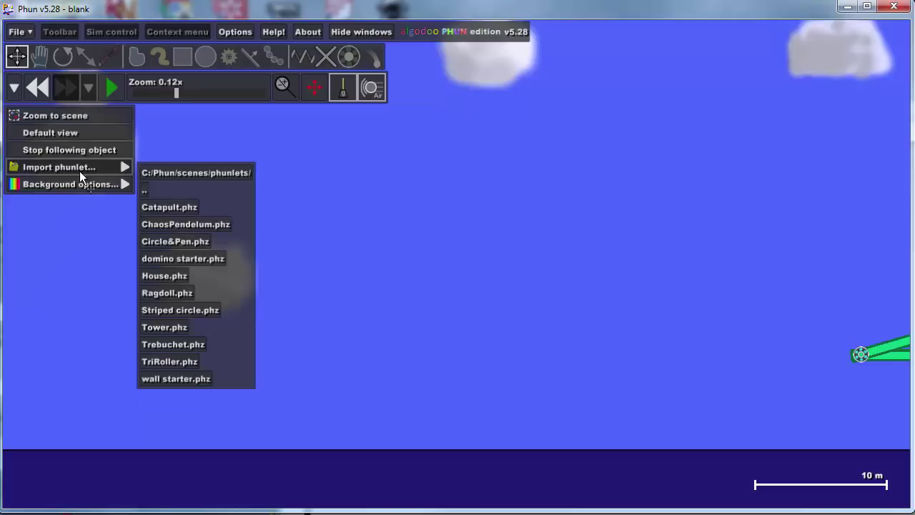
pyautogui.click(169, 380)
pyautogui.moveTo(253, 393); pyautogui.dragTo(387, 354)
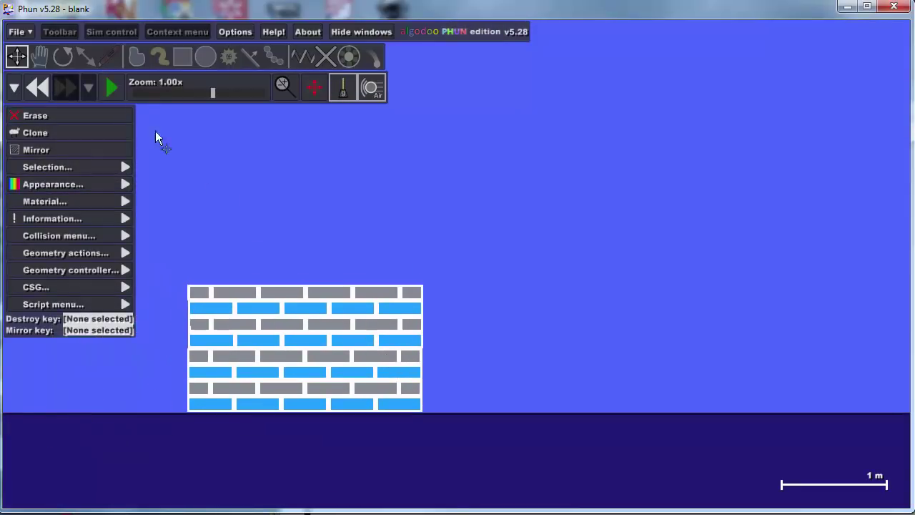
# Run the simulation and scale the brick wall up to a larger size
pyautogui.click(111, 86)
pyautogui.scroll(-7, 726, 466)
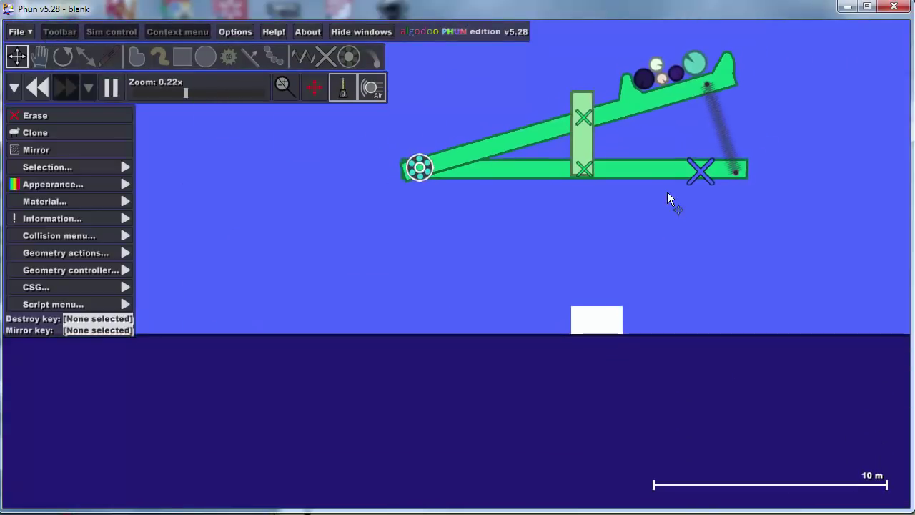
pyautogui.click(91, 60)
pyautogui.moveTo(568, 298); pyautogui.dragTo(409, 223)
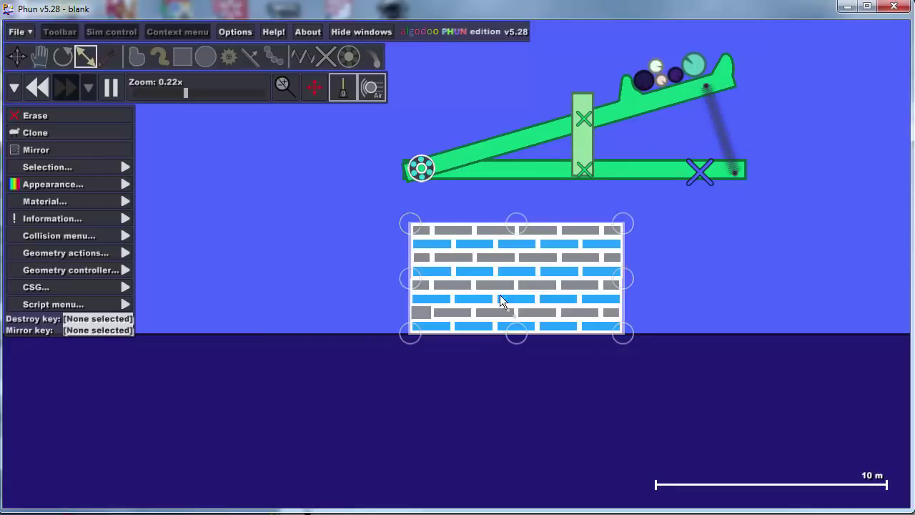
pyautogui.scroll(-4, 562, 304)
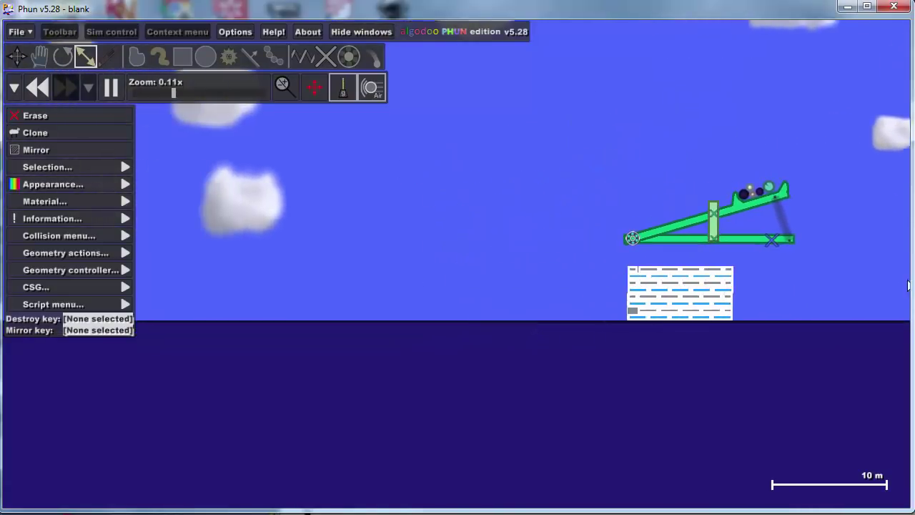
# Move the enlarged wall far left of the catapult, then pause and deselect it
pyautogui.press('m')
pyautogui.moveTo(736, 286); pyautogui.dragTo(248, 283)
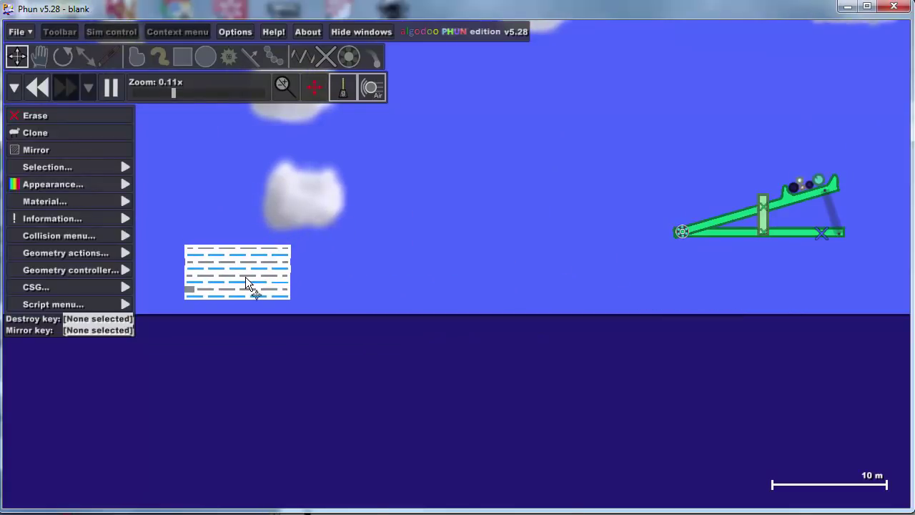
pyautogui.press('s')
pyautogui.scroll(1, 360, 293)
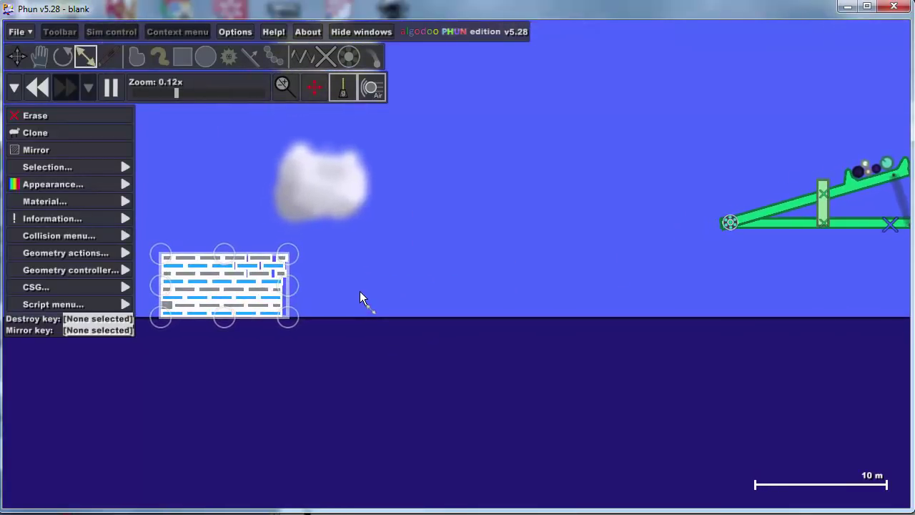
pyautogui.click(109, 84)
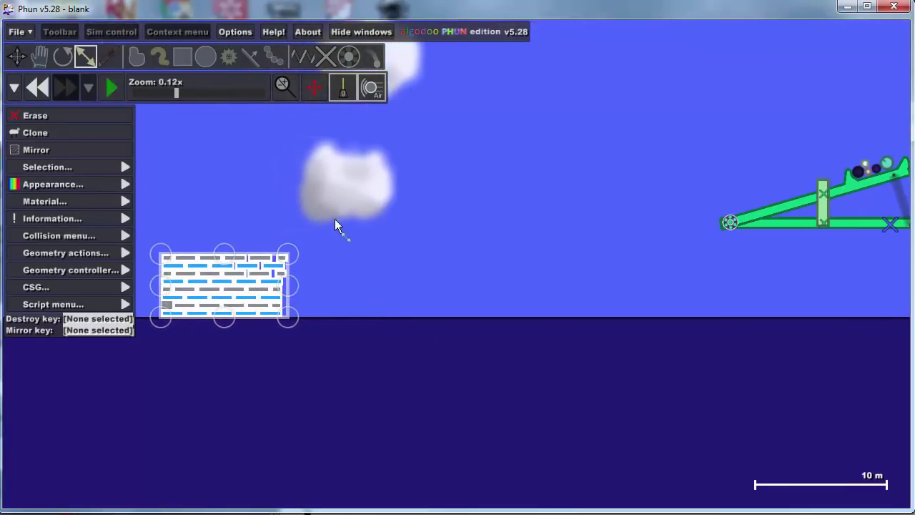
pyautogui.click(347, 226)
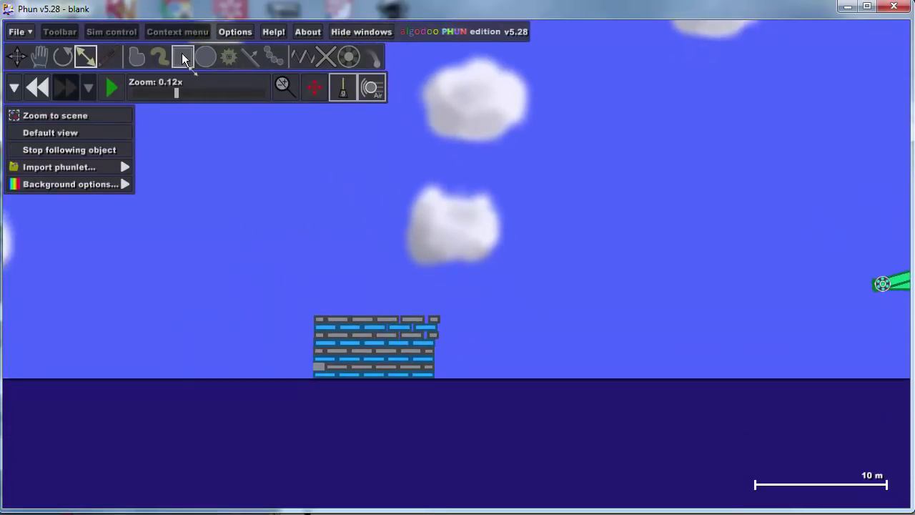
# Box-select the brick wall, clone it, and drop the copy on top of the original
pyautogui.click(182, 56)
pyautogui.moveTo(262, 259)
pyautogui.mouseDown()
pyautogui.moveTo(280, 304)
pyautogui.moveTo(468, 416)
pyautogui.mouseUp()
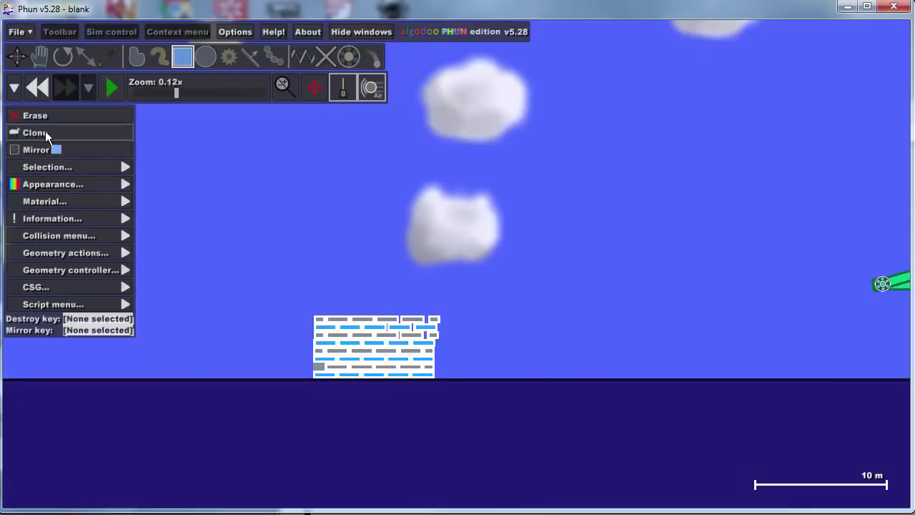
pyautogui.click(46, 131)
pyautogui.moveTo(496, 351)
pyautogui.mouseDown()
pyautogui.moveTo(397, 264)
pyautogui.moveTo(358, 283)
pyautogui.mouseUp()
pyautogui.click(388, 235)
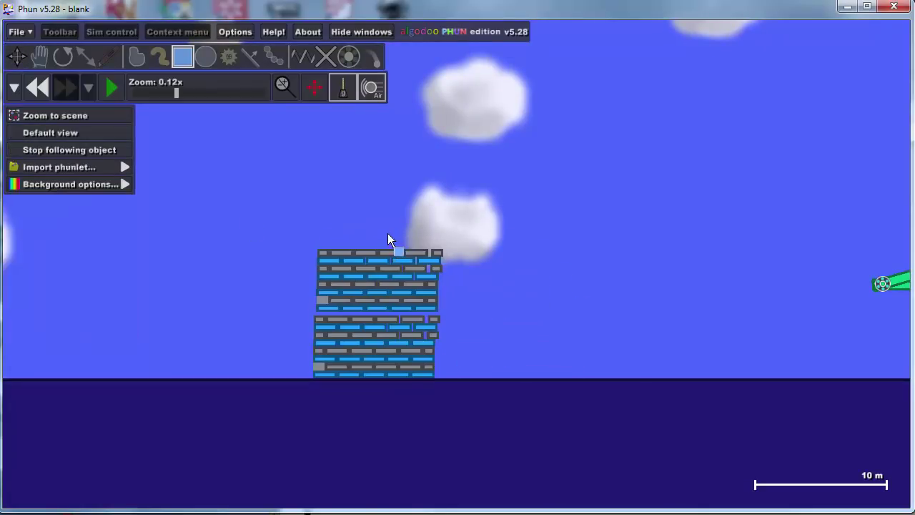
# With the simulation running, draw tall boxes to the right and left of the tower
pyautogui.click(113, 87)
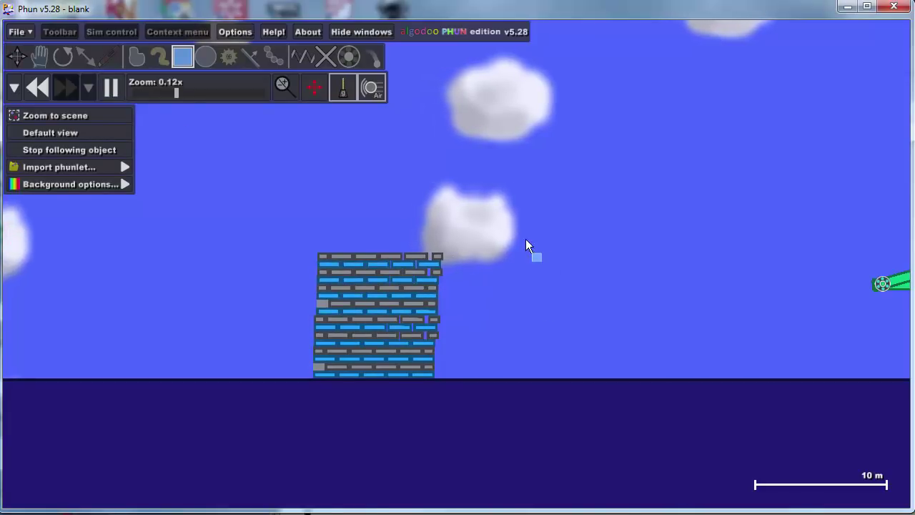
pyautogui.moveTo(562, 138); pyautogui.dragTo(460, 374)
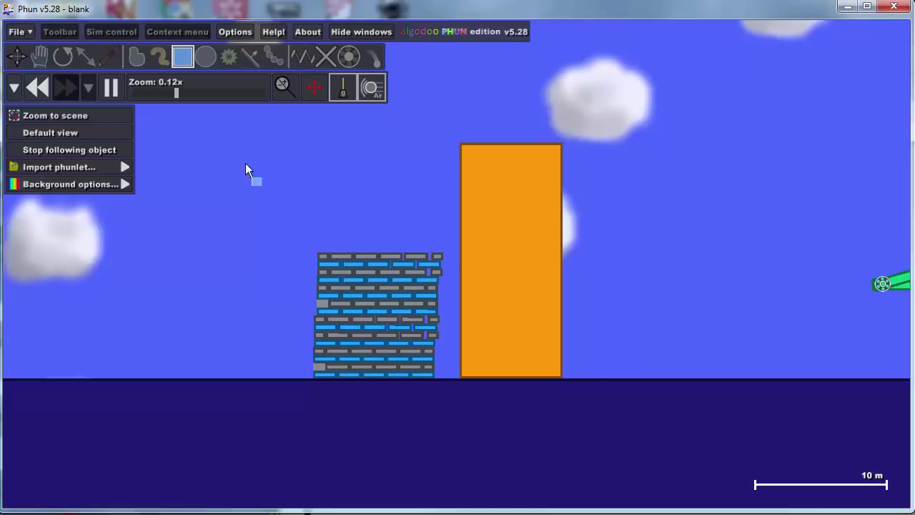
pyautogui.moveTo(215, 143)
pyautogui.mouseDown()
pyautogui.moveTo(286, 357)
pyautogui.moveTo(303, 372)
pyautogui.mouseUp()
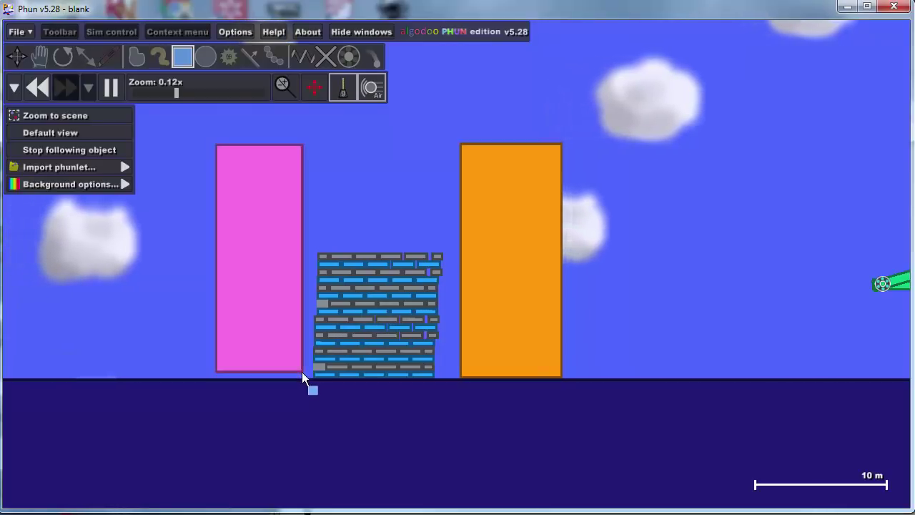
# Fixate the pink box and drag the orange box against the brick tower
pyautogui.click(325, 59)
pyautogui.click(274, 270)
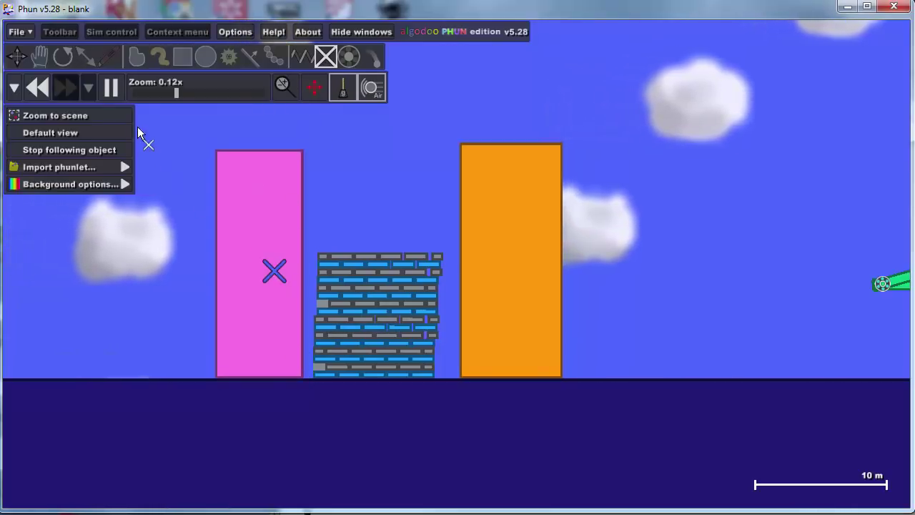
pyautogui.click(42, 59)
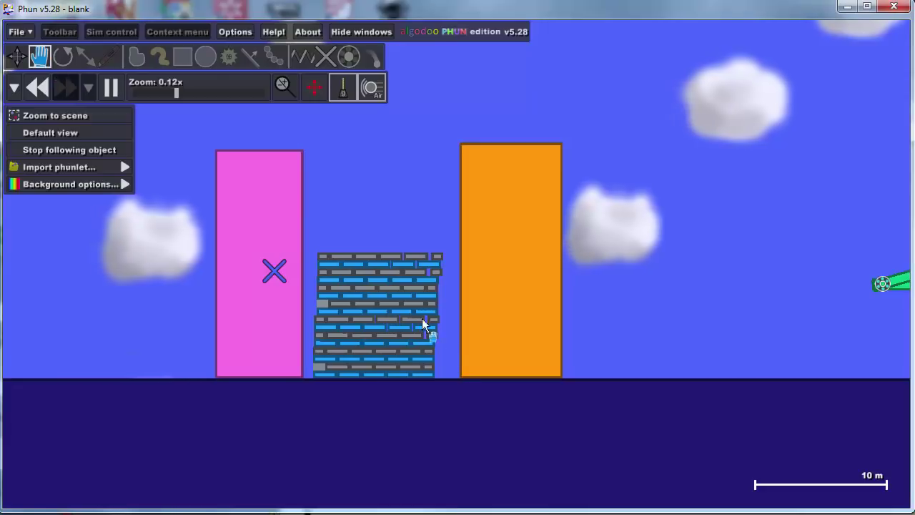
pyautogui.click(504, 332)
pyautogui.moveTo(504, 330); pyautogui.dragTo(472, 327)
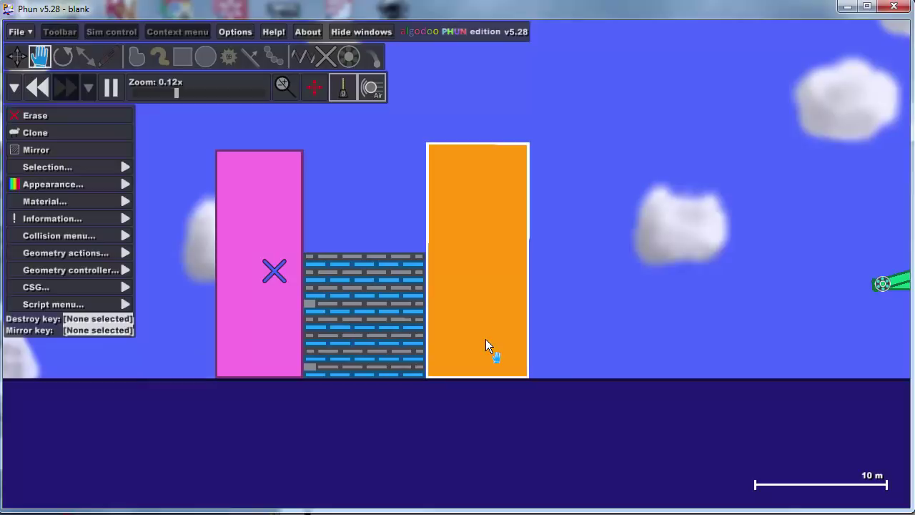
# Pause the simulation and delete the orange box and the pink box
pyautogui.click(113, 82)
pyautogui.press('Delete')
pyautogui.scroll(-5, 477, 282)
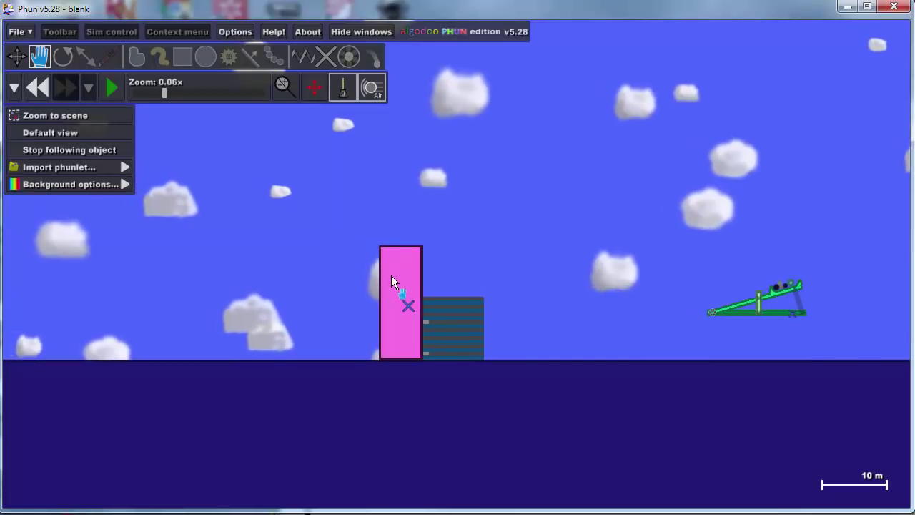
pyautogui.click(391, 276)
pyautogui.press('Delete')
pyautogui.scroll(8, 433, 278)
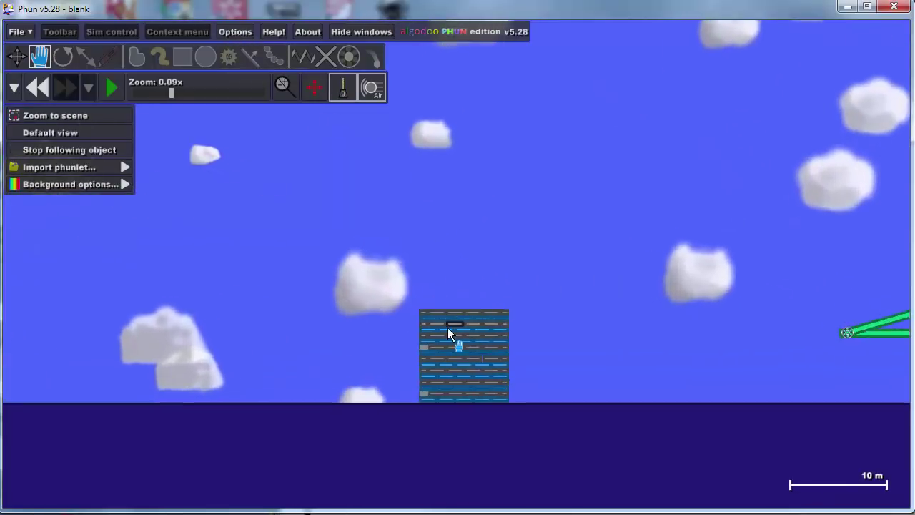
# Zoom and pan the view to inspect the freestanding brick tower
pyautogui.scroll(-2, 342, 316)
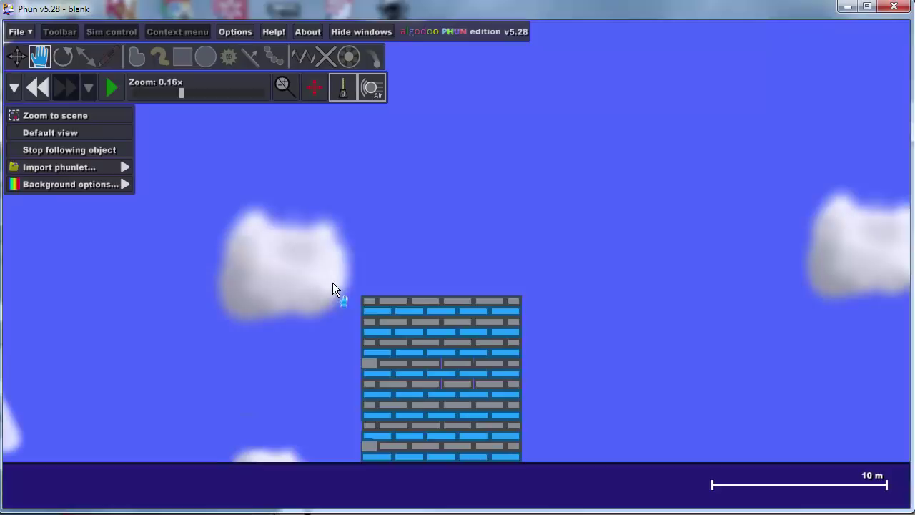
pyautogui.scroll(-2, 333, 300)
pyautogui.moveTo(718, 314); pyautogui.dragTo(612, 333)
pyautogui.scroll(-1, 621, 333)
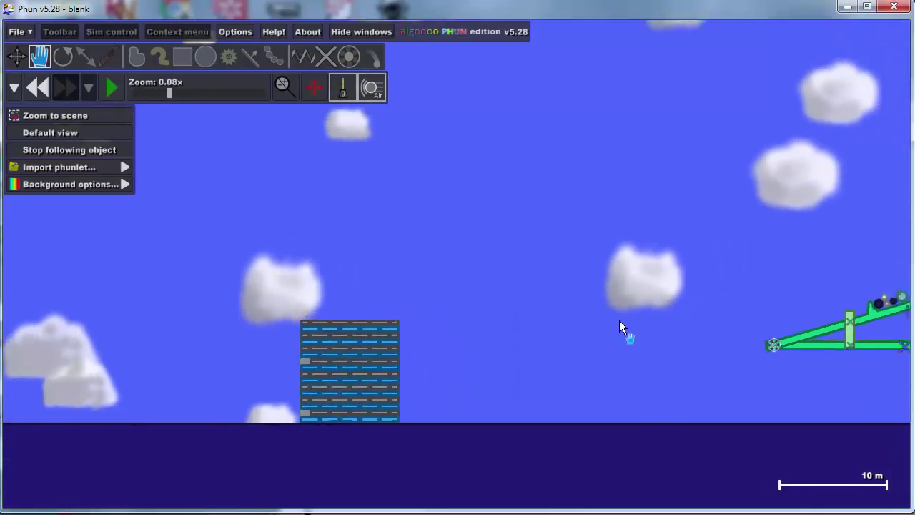
pyautogui.scroll(2, 613, 326)
pyautogui.moveTo(552, 323); pyautogui.dragTo(627, 324)
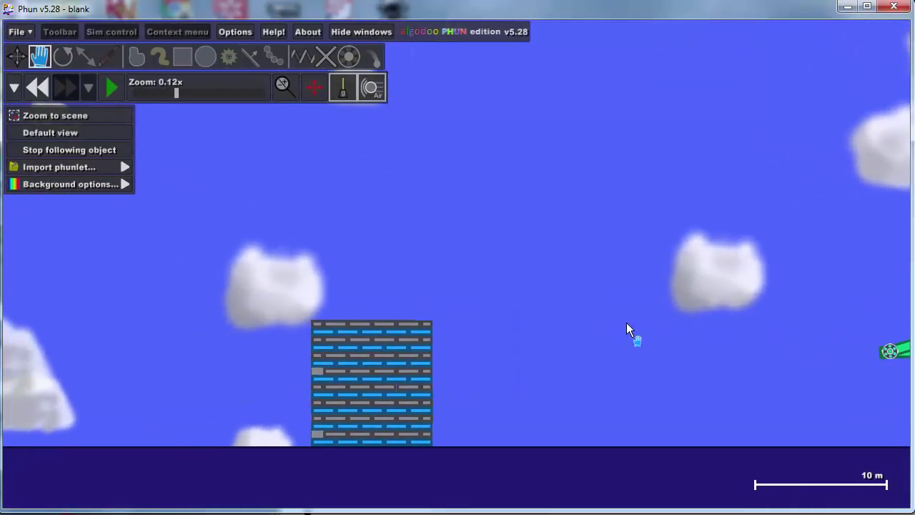